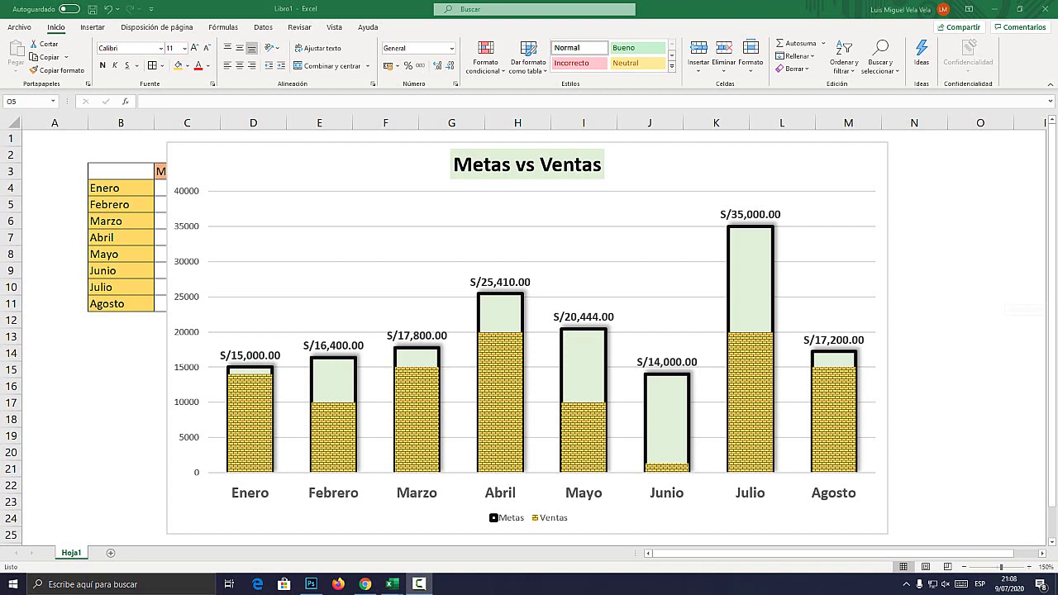
# - Drag the chart off the data table to uncover the figures
pyautogui.moveTo(876, 247); pyautogui.dragTo(973, 311)
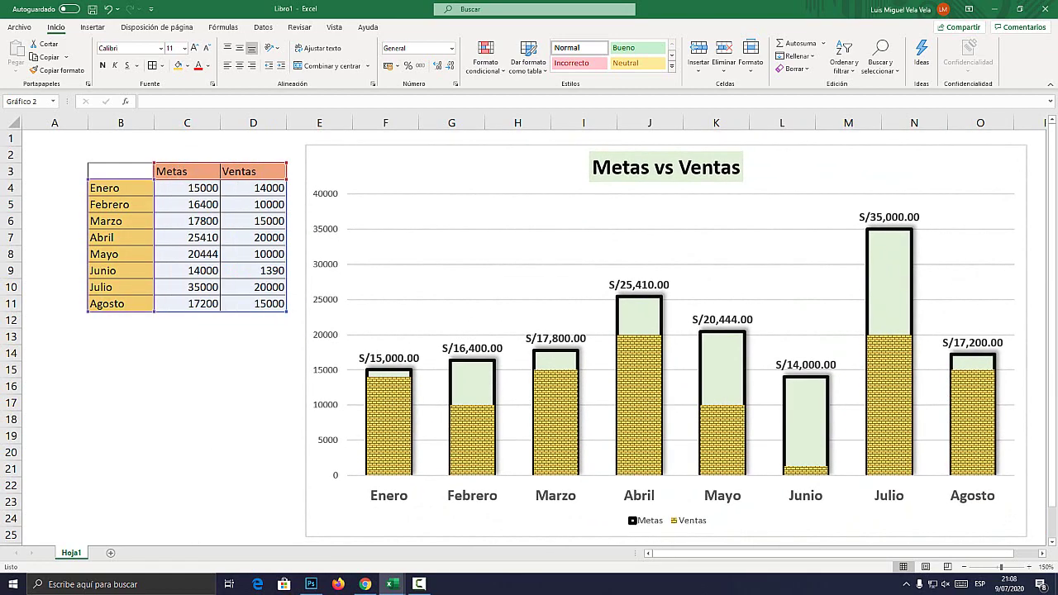
pyautogui.click(187, 369)
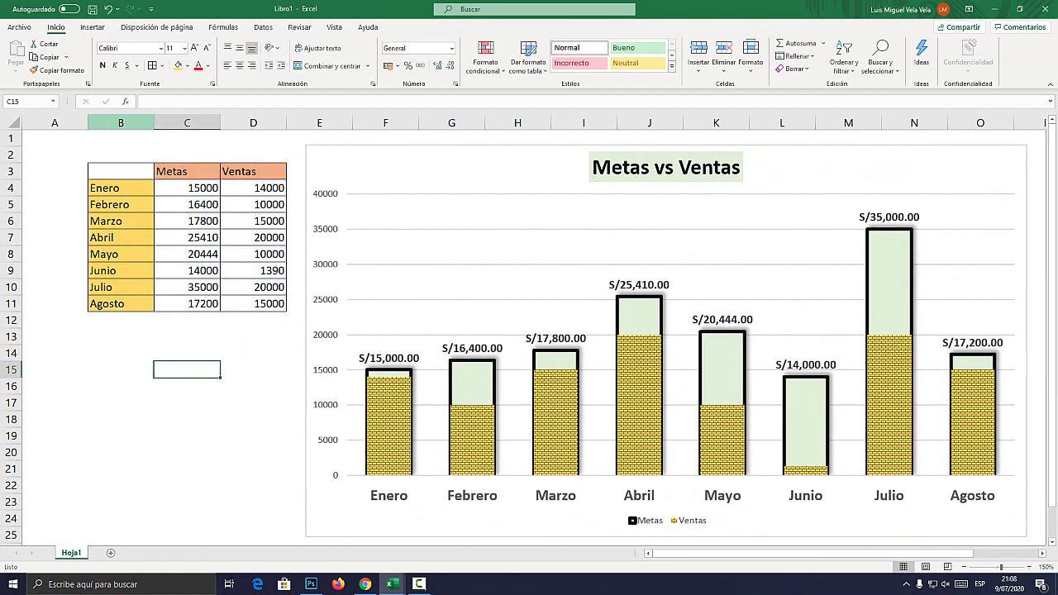
pyautogui.press('super+plus')
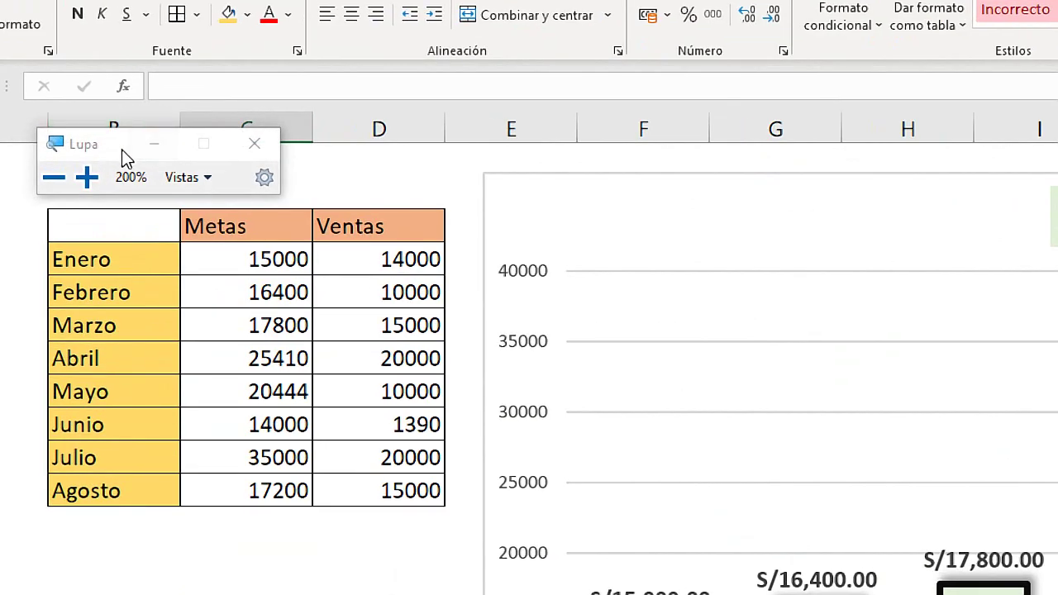
pyautogui.moveTo(125, 158); pyautogui.dragTo(535, 165)
# - Highlight the month, Metas and Ventas columns B, C and D, then move the chart back
pyautogui.click(130, 122)
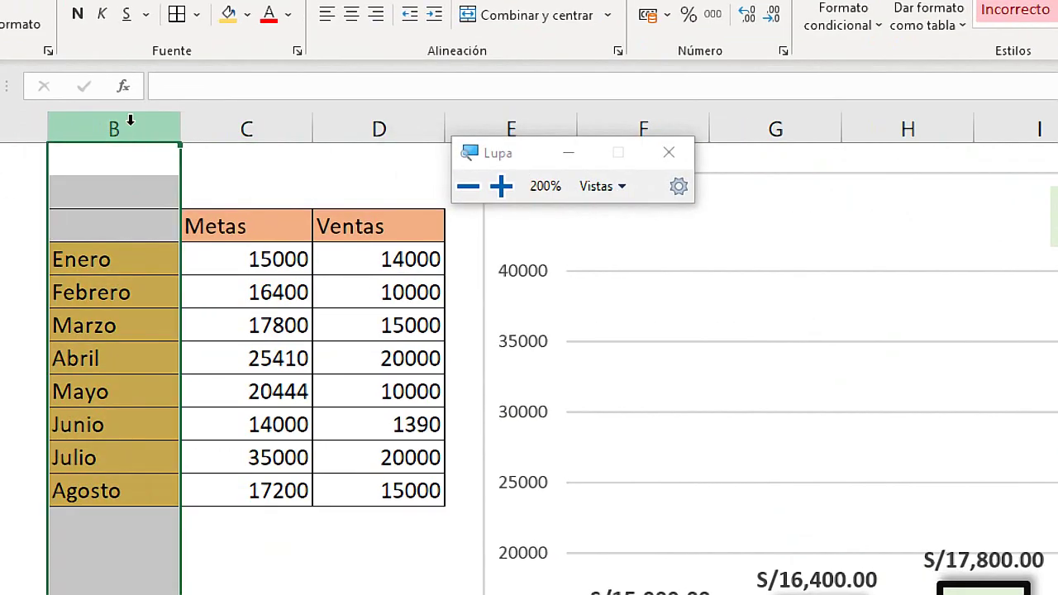
pyautogui.click(285, 125)
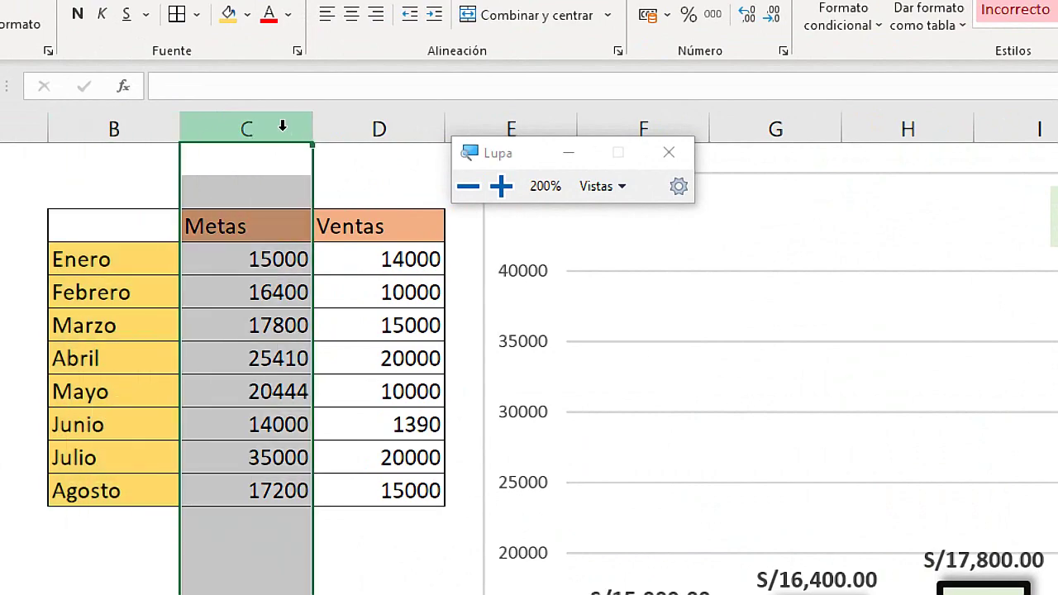
pyautogui.click(374, 118)
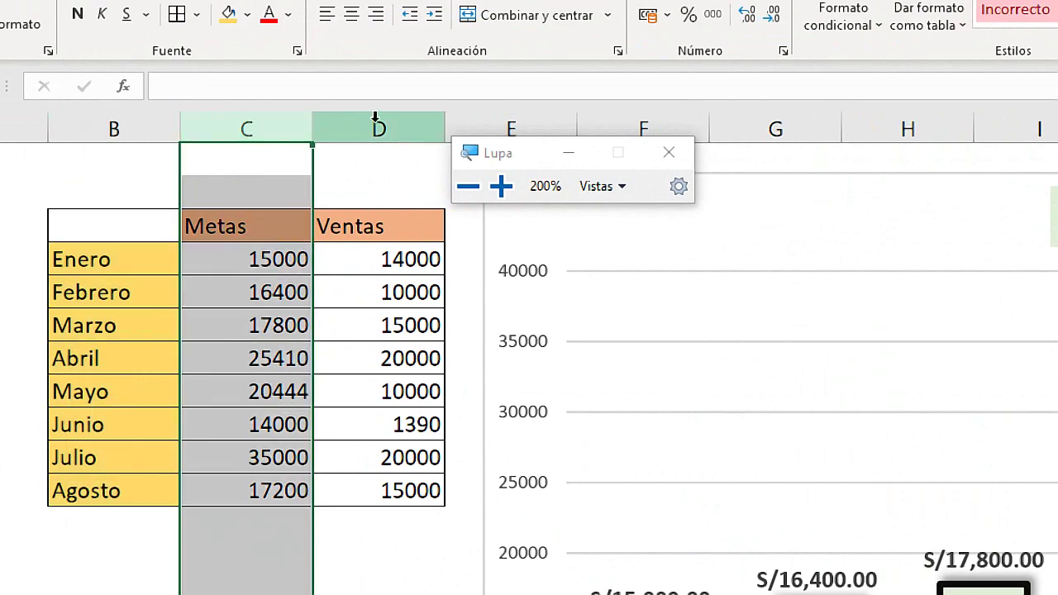
pyautogui.press('super+Escape')
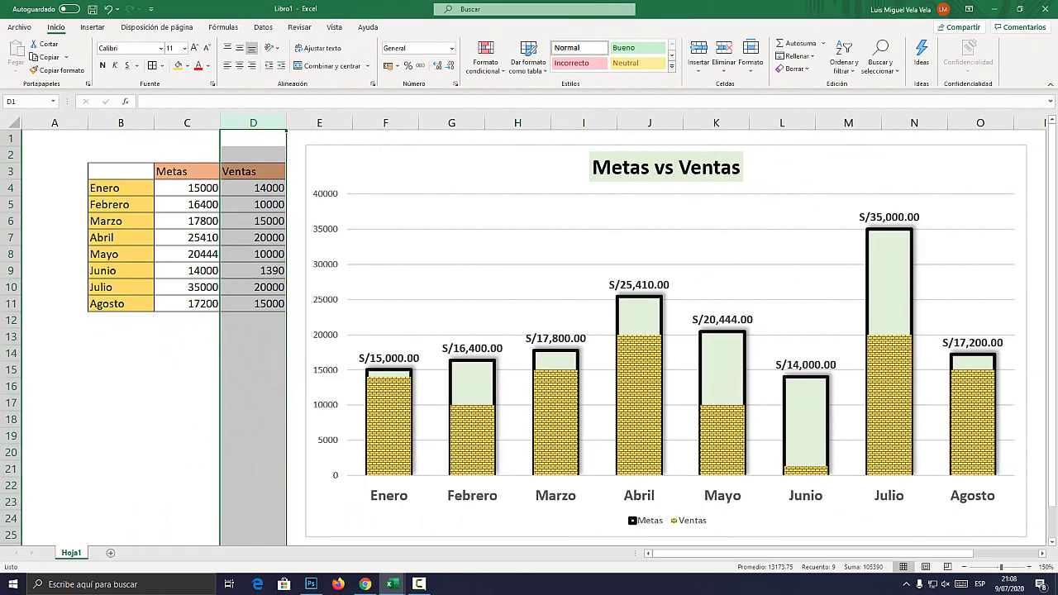
pyautogui.moveTo(661, 157); pyautogui.dragTo(453, 157)
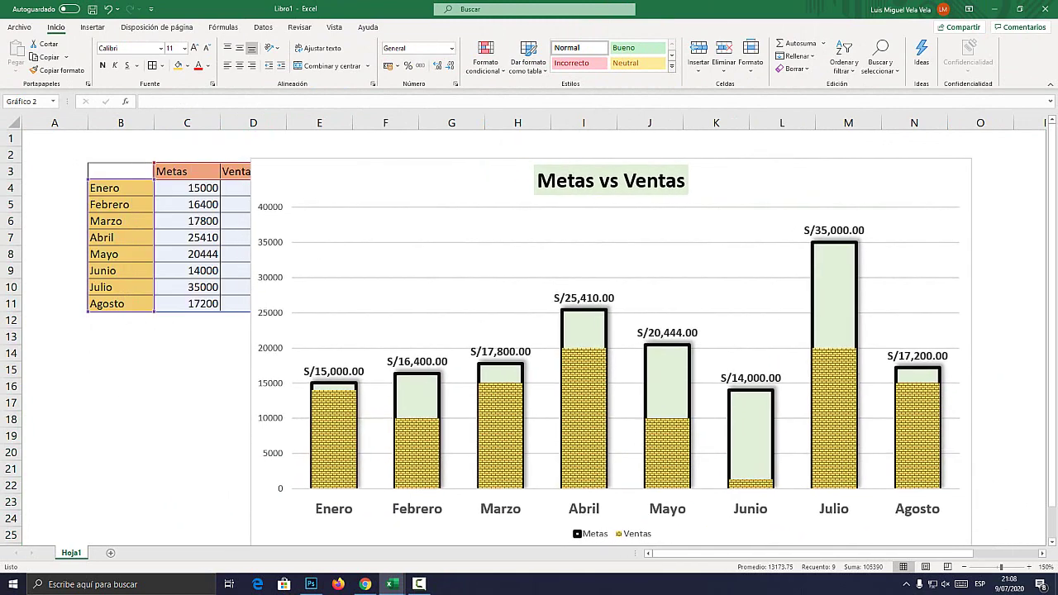
pyautogui.click(387, 444)
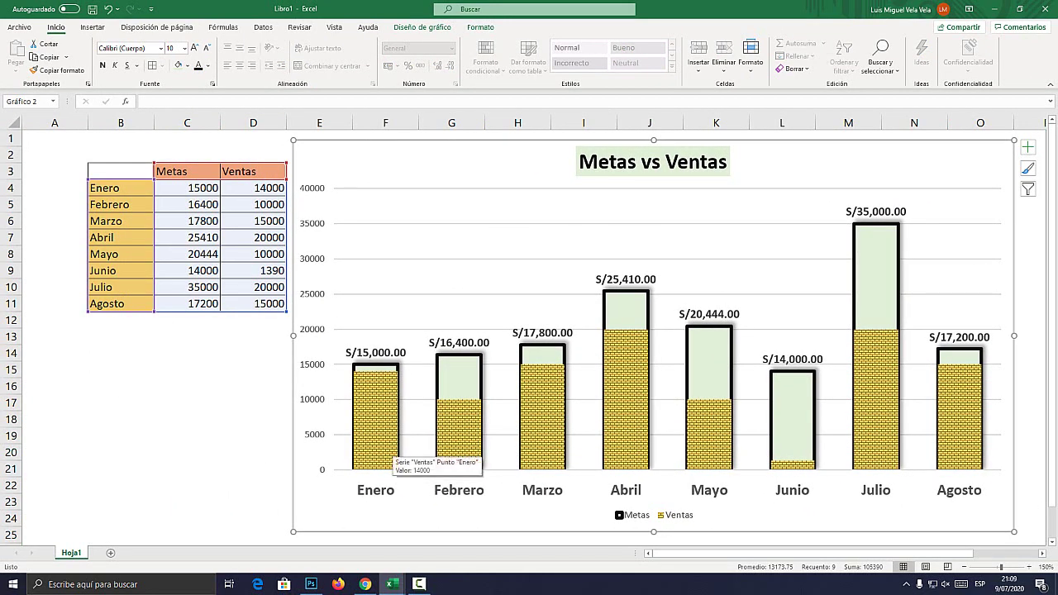
pyautogui.press('super+plus')
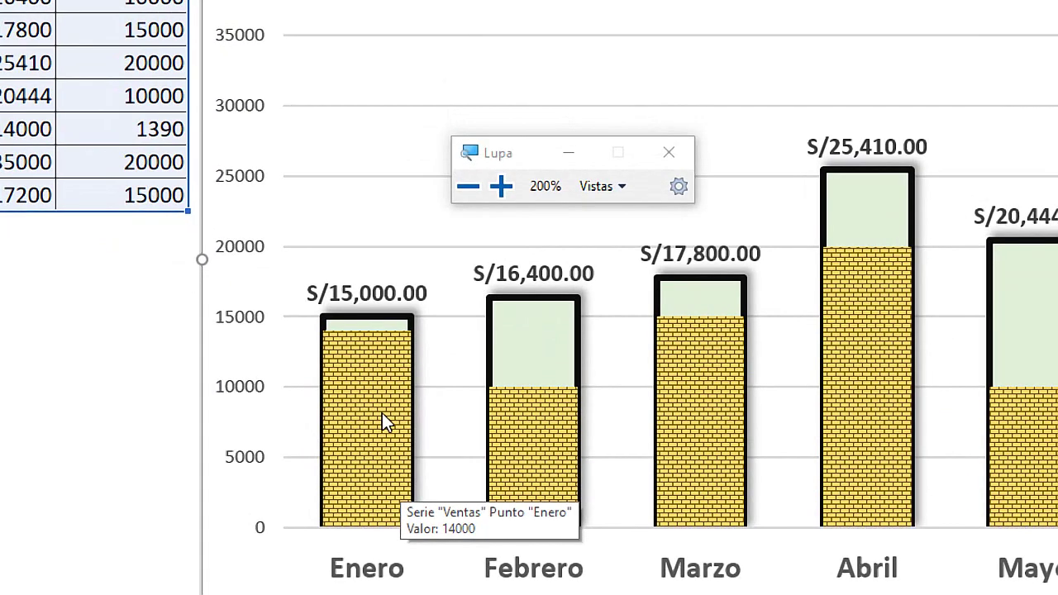
pyautogui.press('super+Escape')
pyautogui.click(388, 487)
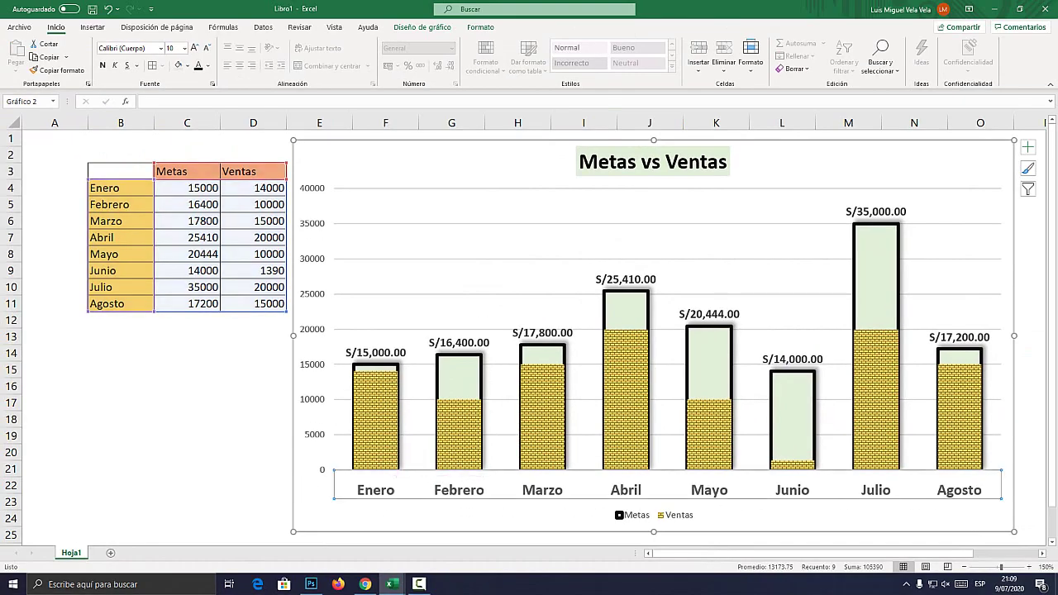
pyautogui.click(542, 332)
pyautogui.click(378, 370)
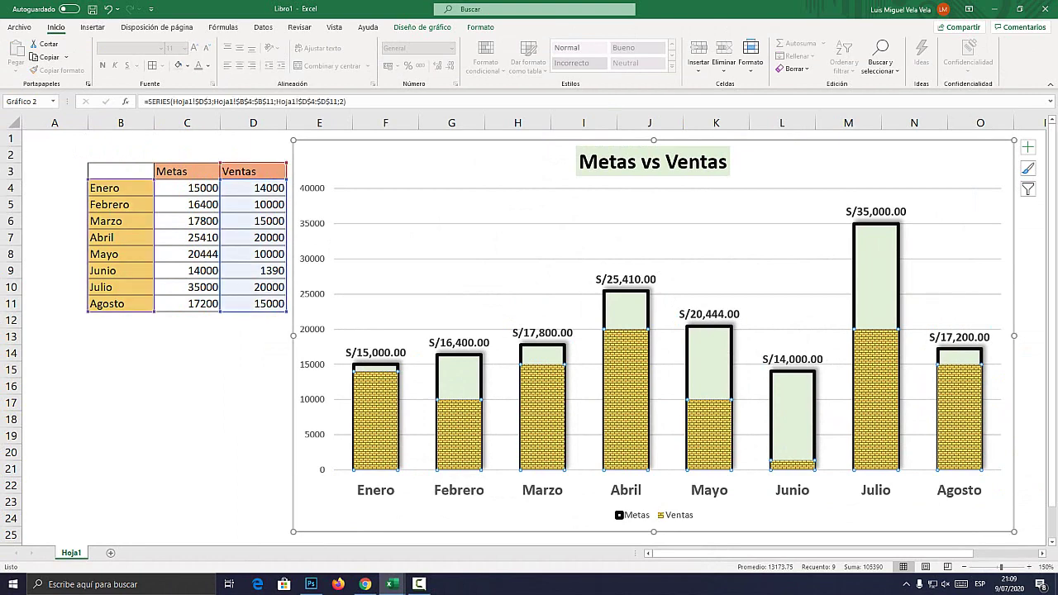
pyautogui.press('super+plus')
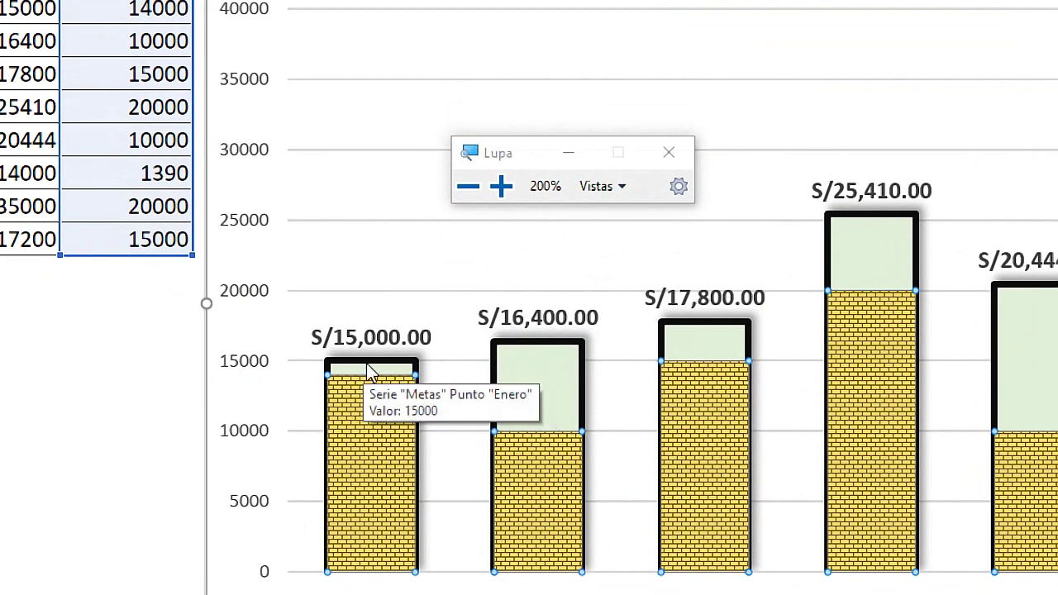
pyautogui.press('super+Escape')
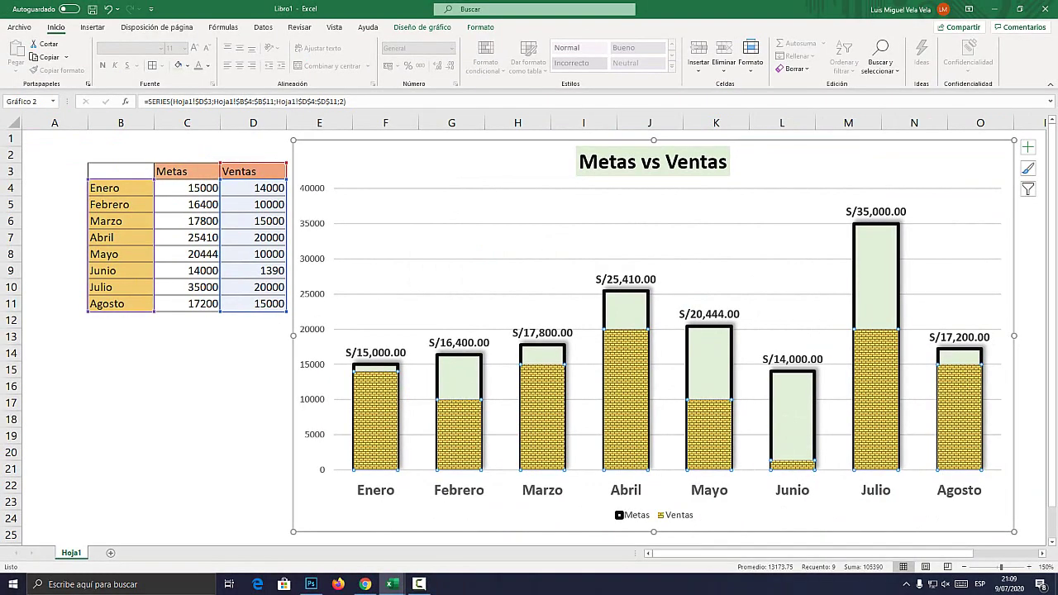
pyautogui.click(791, 465)
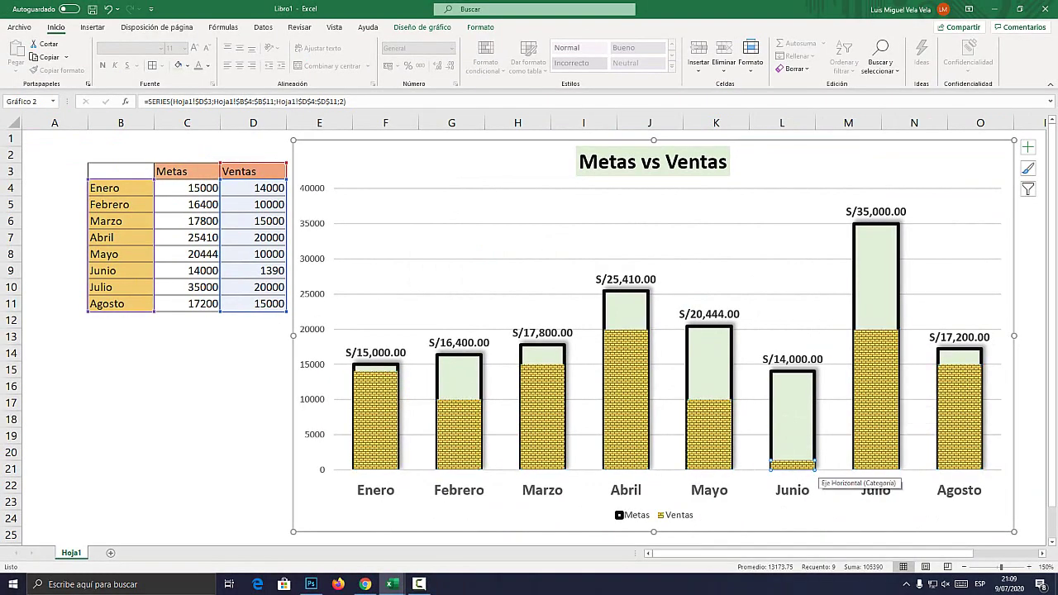
pyautogui.press('super+plus')
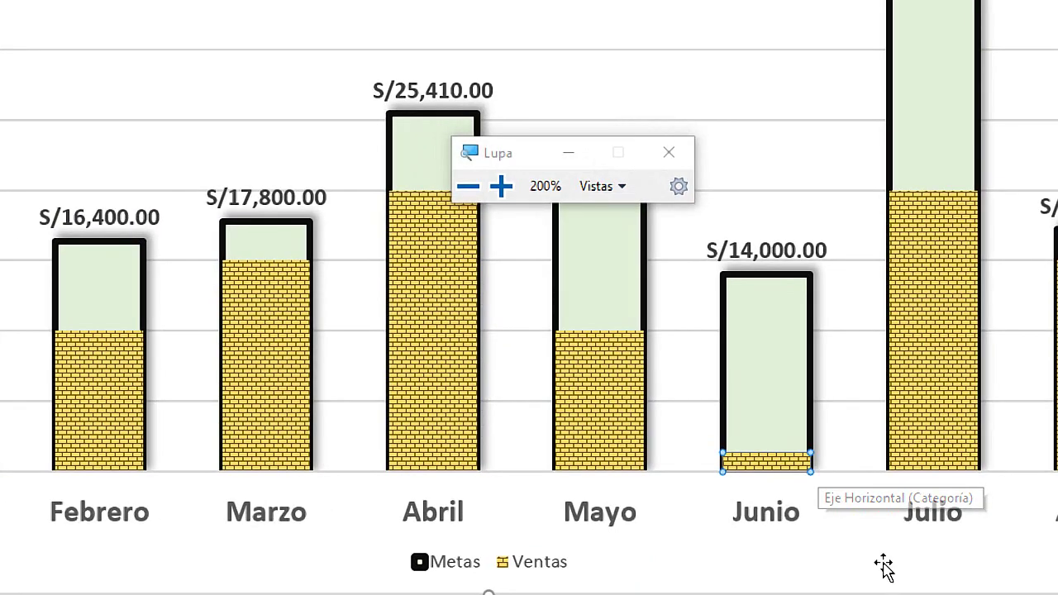
pyautogui.press('super+Escape')
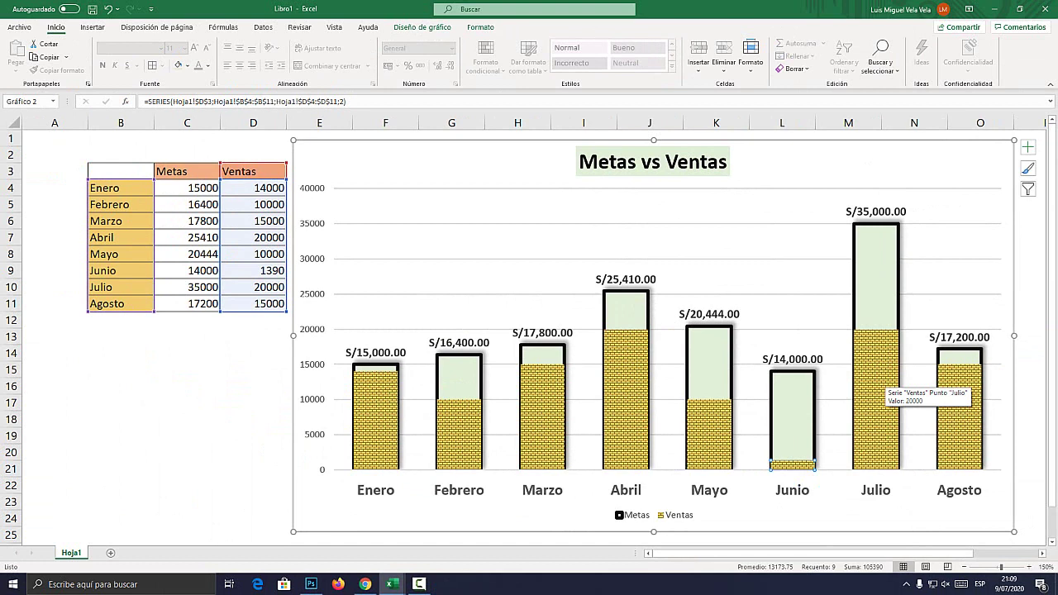
pyautogui.click(881, 384)
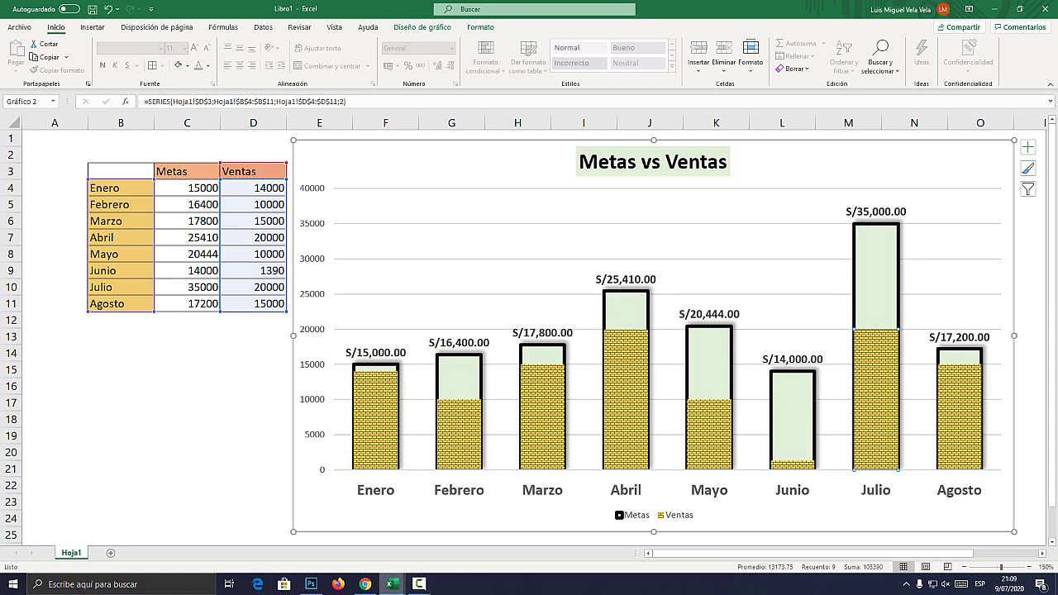
# - In Libro2, select B3:D11 holding the Enero–Agosto Metas and Ventas figures
pyautogui.moveTo(392, 584)
pyautogui.click(450, 541)
pyautogui.moveTo(161, 190); pyautogui.dragTo(355, 367)
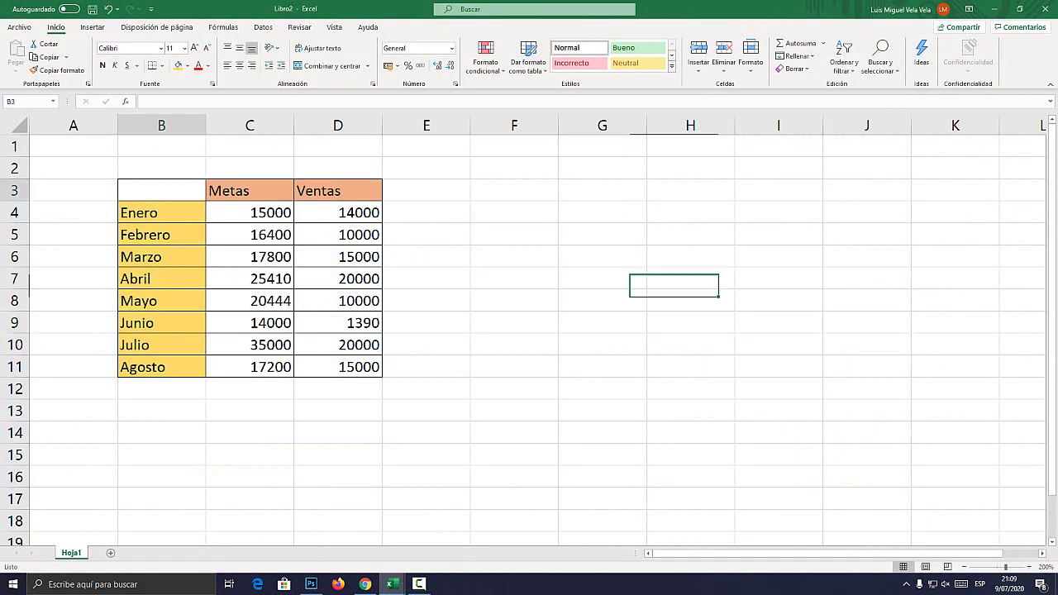
pyautogui.click(514, 343)
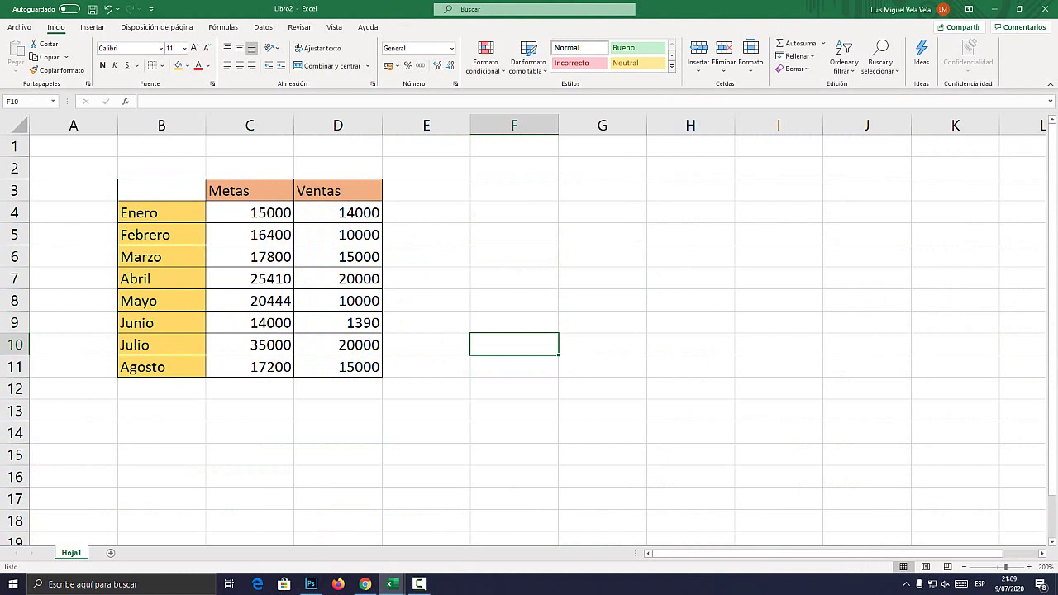
pyautogui.moveTo(161, 190); pyautogui.dragTo(338, 367)
pyautogui.click(514, 410)
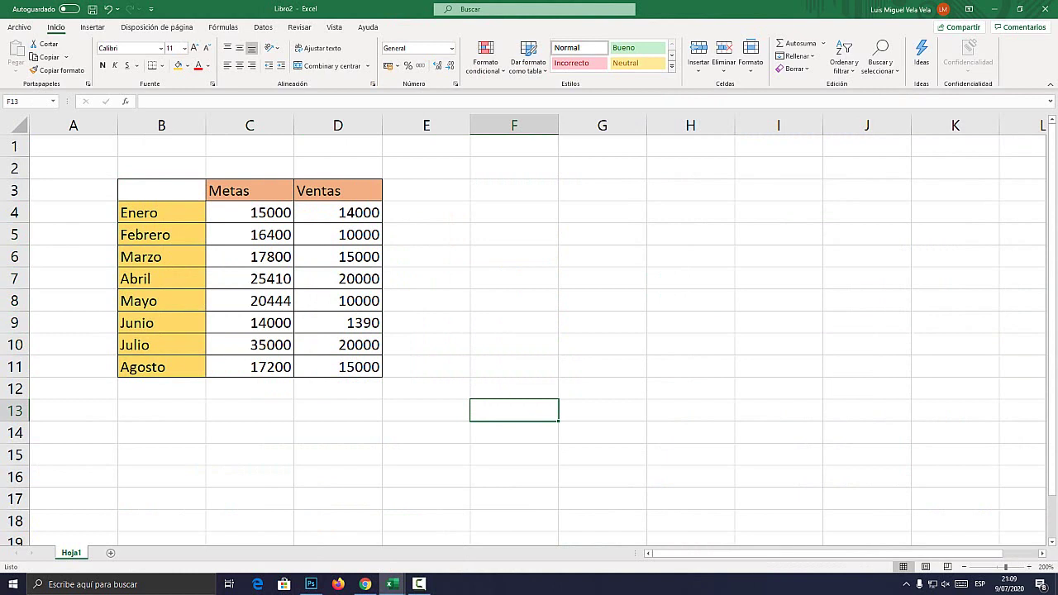
pyautogui.moveTo(161, 190); pyautogui.dragTo(355, 366)
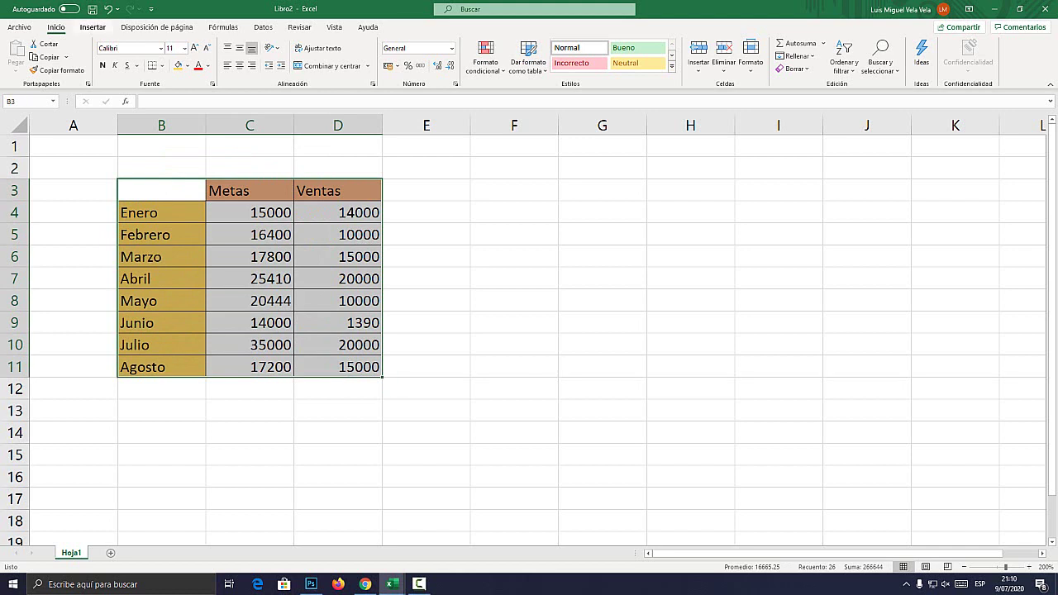
# - Insert a clustered column chart of the Metas and Ventas data and place it beside the table
pyautogui.press('super+plus')
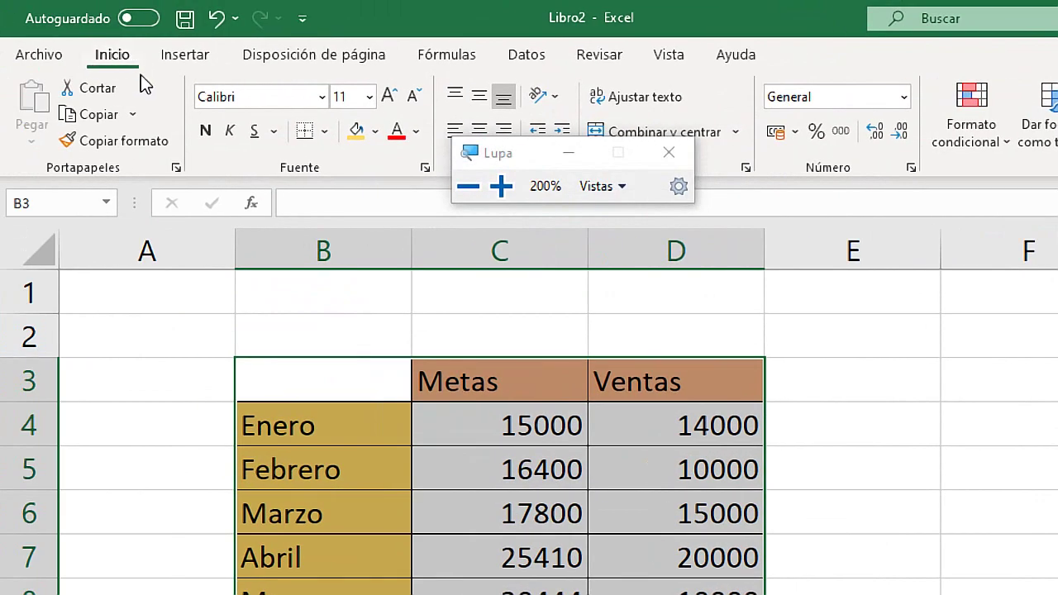
pyautogui.click(93, 27)
pyautogui.press('super+Escape')
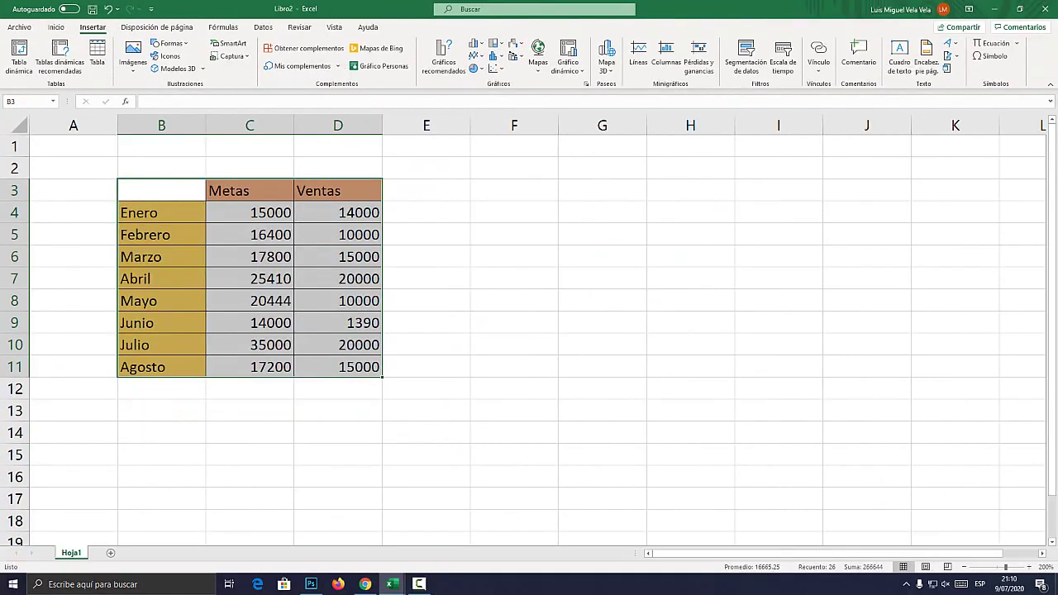
pyautogui.press('super+plus')
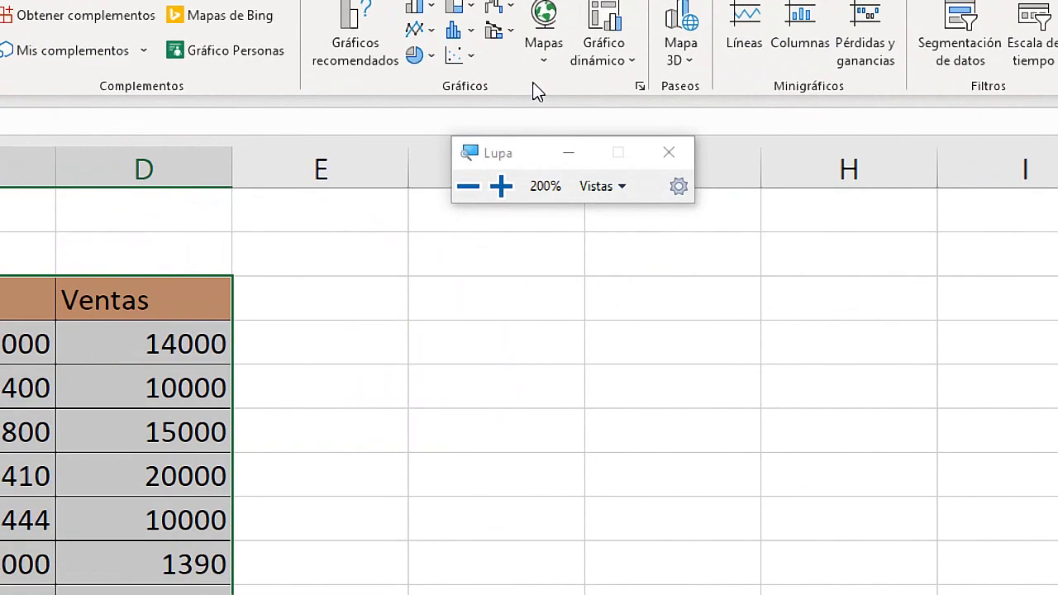
pyautogui.moveTo(537, 165); pyautogui.dragTo(647, 321)
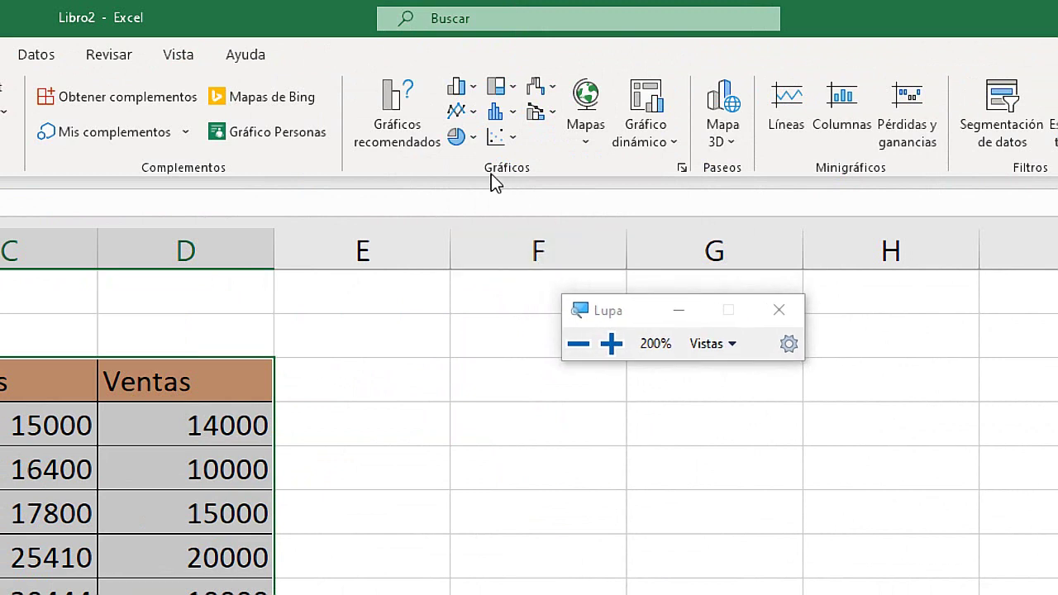
pyautogui.click(469, 88)
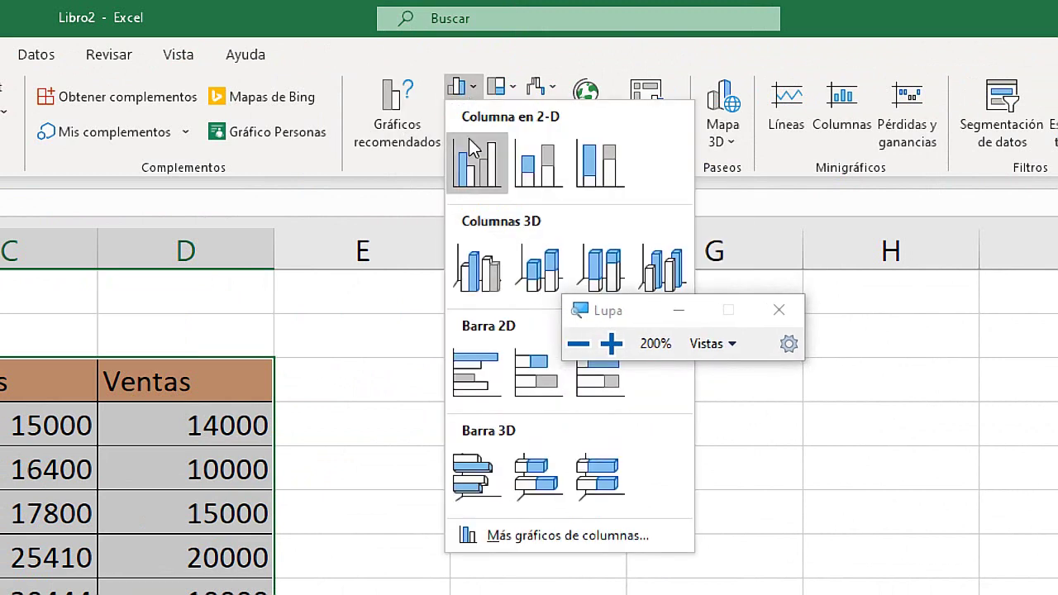
pyautogui.press('super+minus')
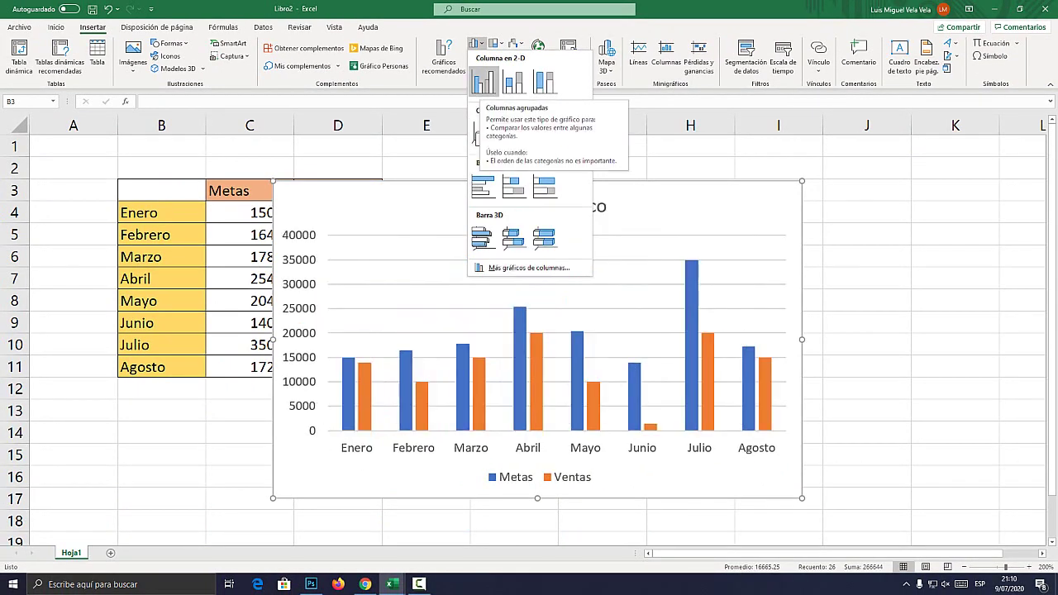
pyautogui.press('super+plus')
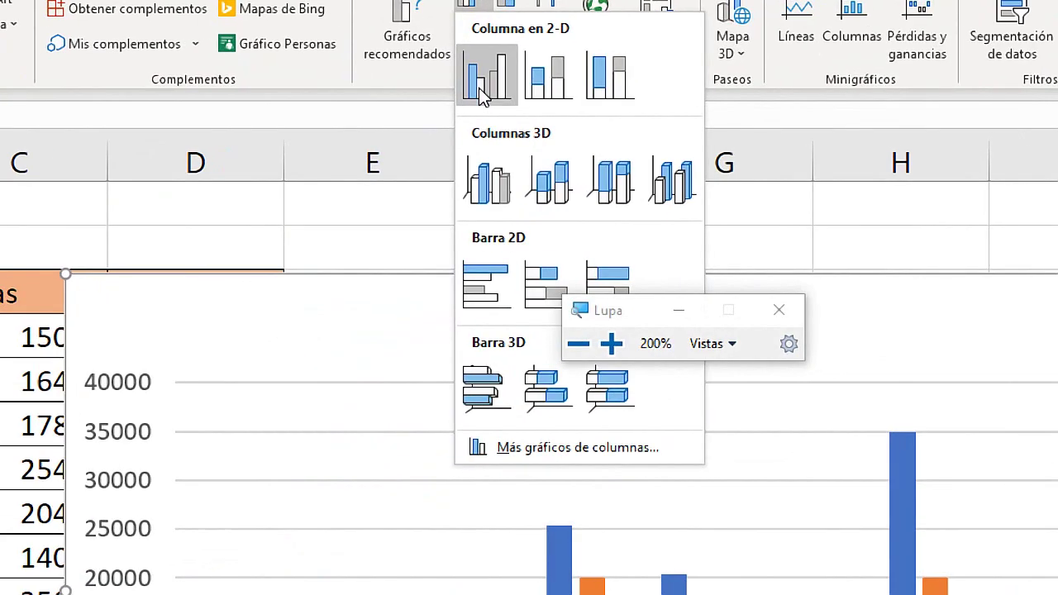
pyautogui.press('super+Escape')
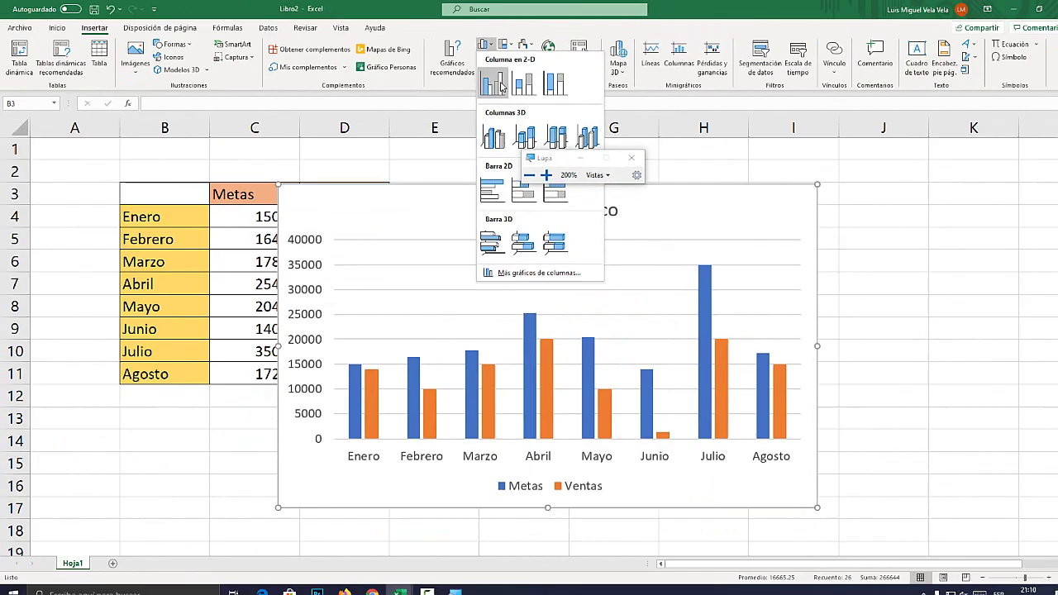
pyautogui.click(483, 81)
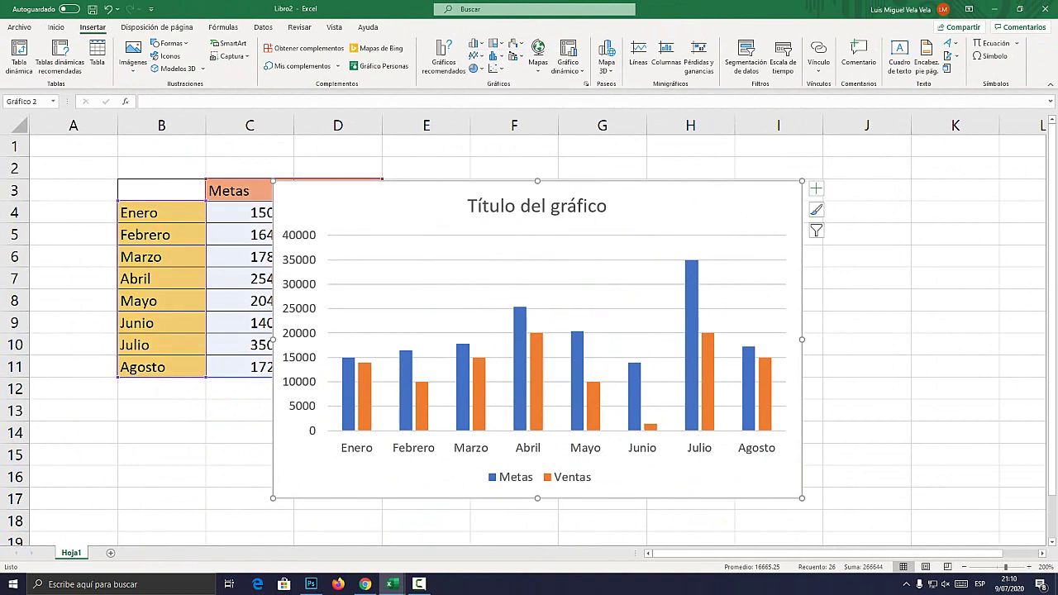
pyautogui.moveTo(537, 248)
pyautogui.mouseDown()
pyautogui.moveTo(520, 330)
pyautogui.moveTo(541, 225)
pyautogui.mouseUp()
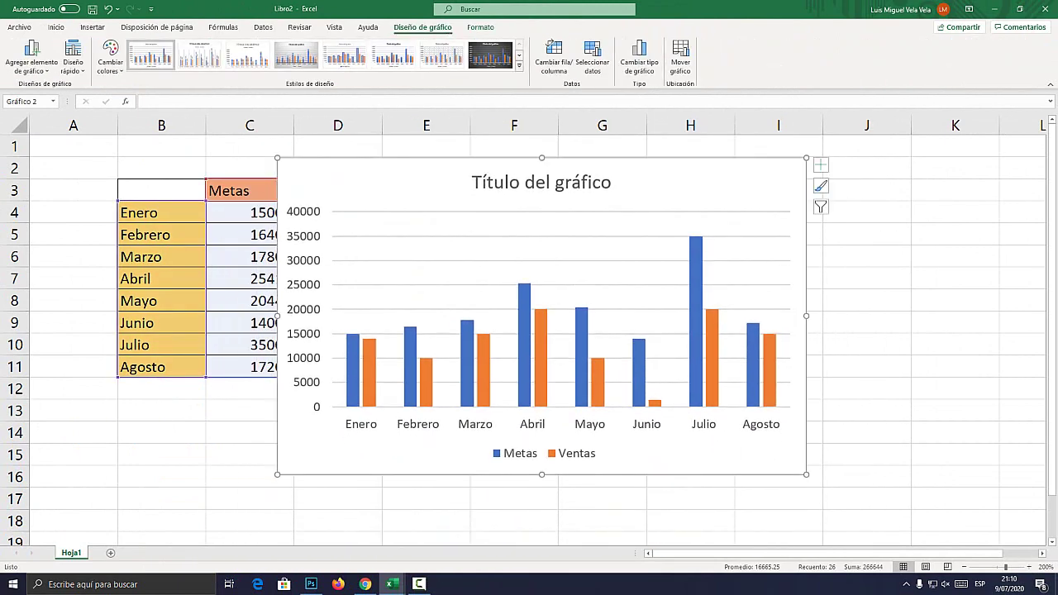
# - Set the Metas series overlap from -27% to 100% in Format Data Series
pyautogui.click(524, 347)
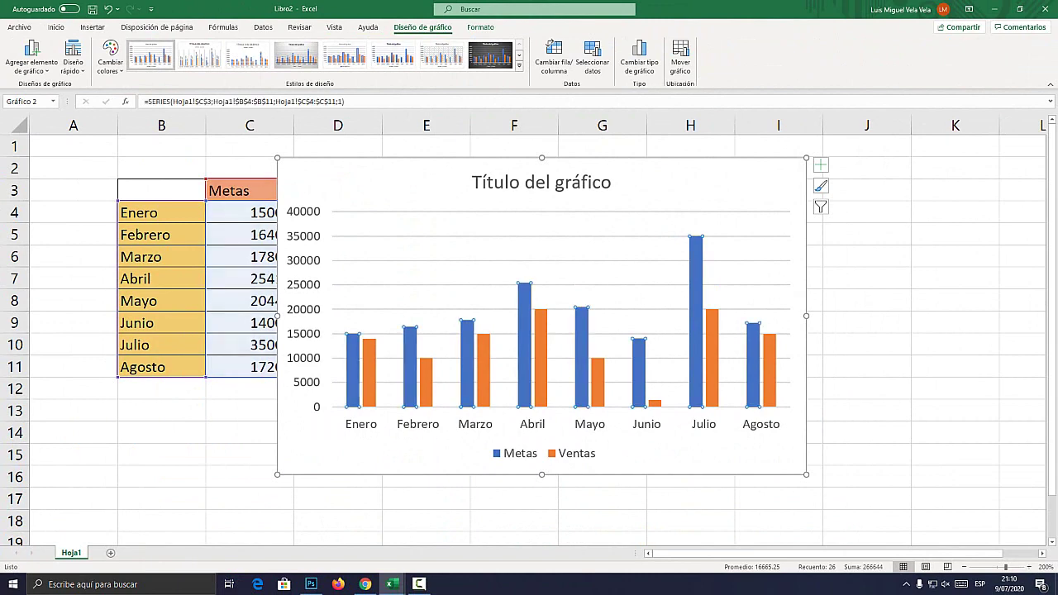
pyautogui.press('super+plus')
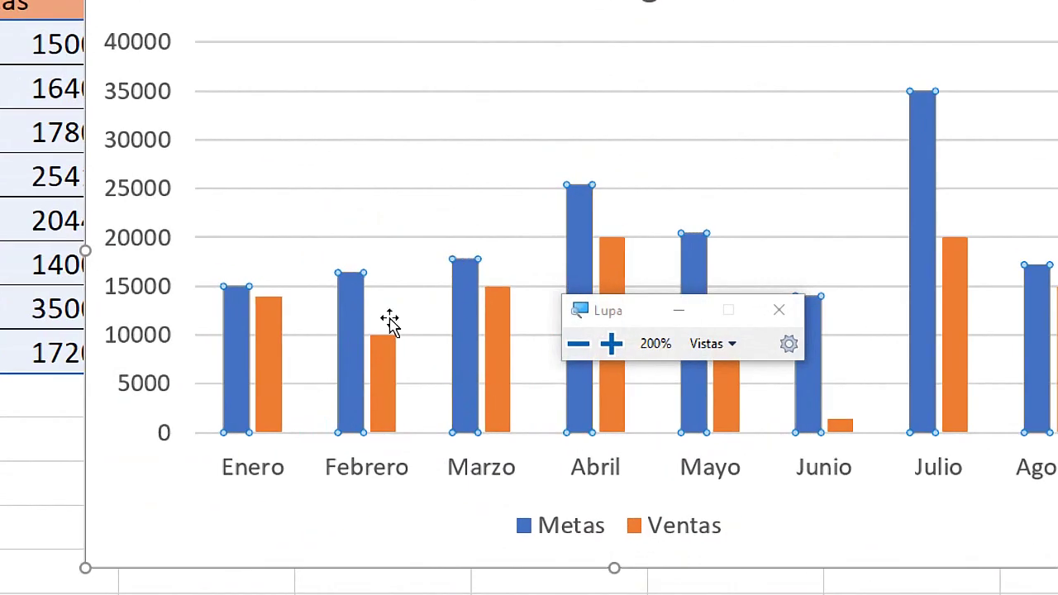
pyautogui.press('super+Escape')
pyautogui.rightClick(468, 354)
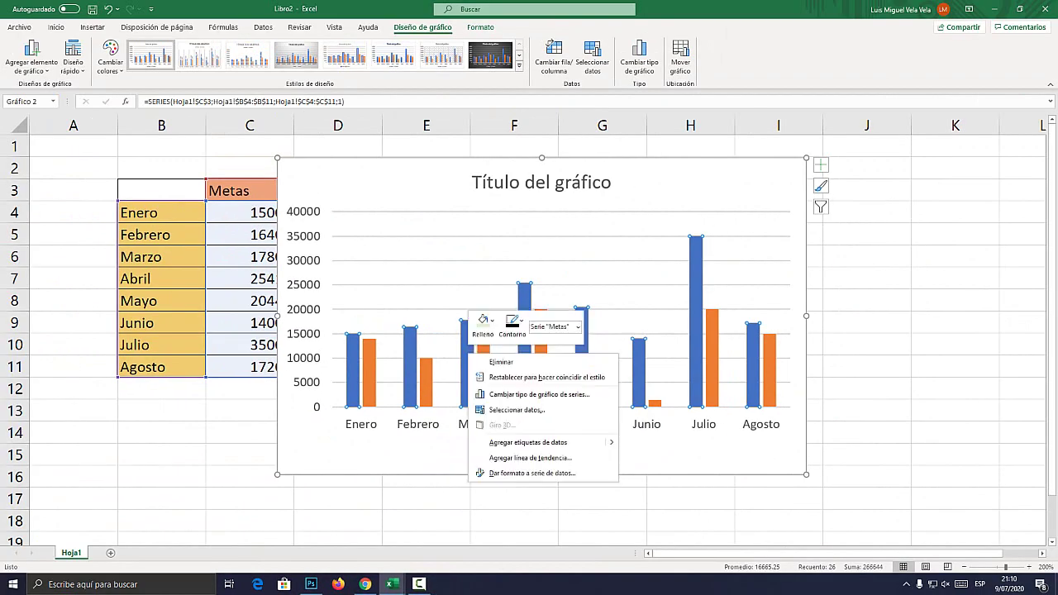
pyautogui.click(532, 473)
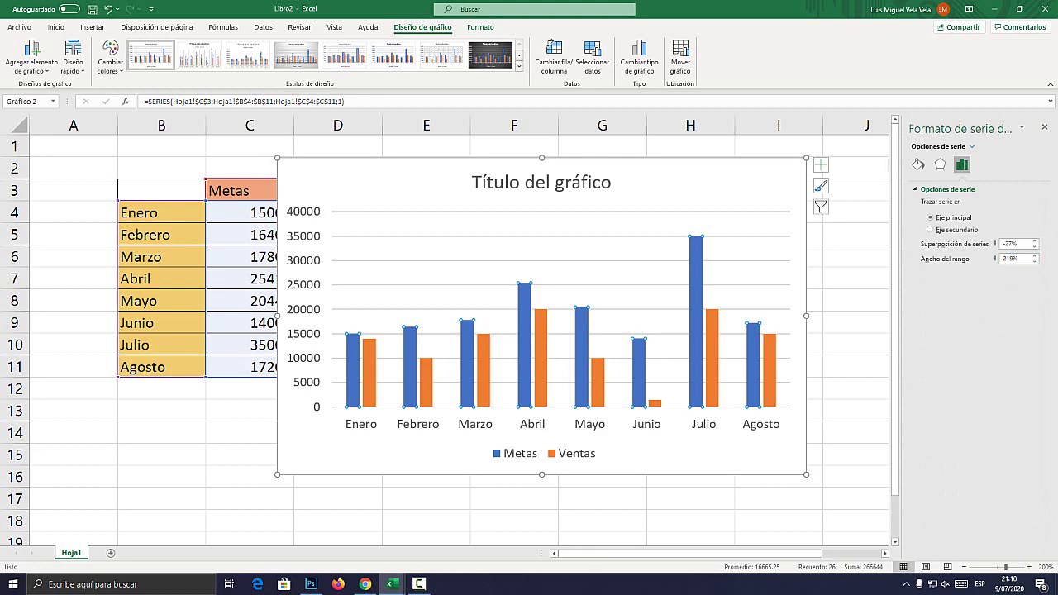
pyautogui.press('super+plus')
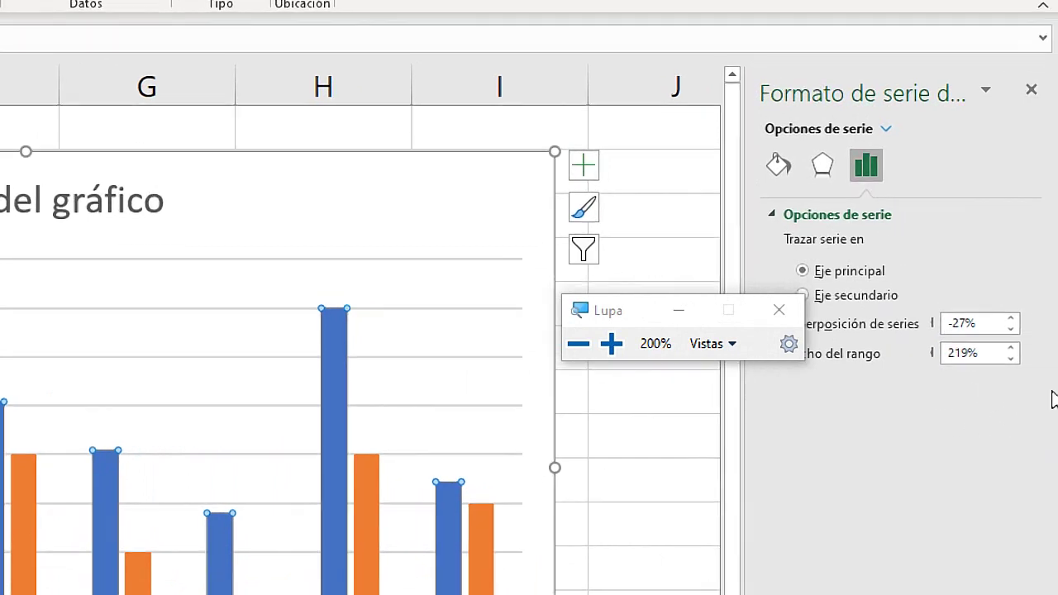
pyautogui.moveTo(656, 313); pyautogui.dragTo(604, 168)
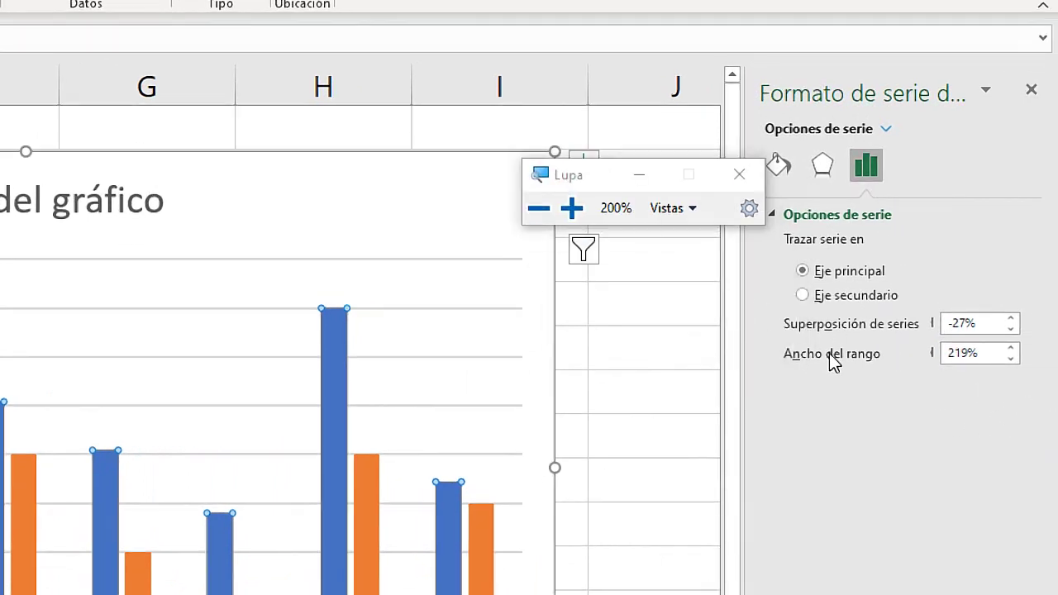
pyautogui.moveTo(979, 324); pyautogui.dragTo(855, 306)
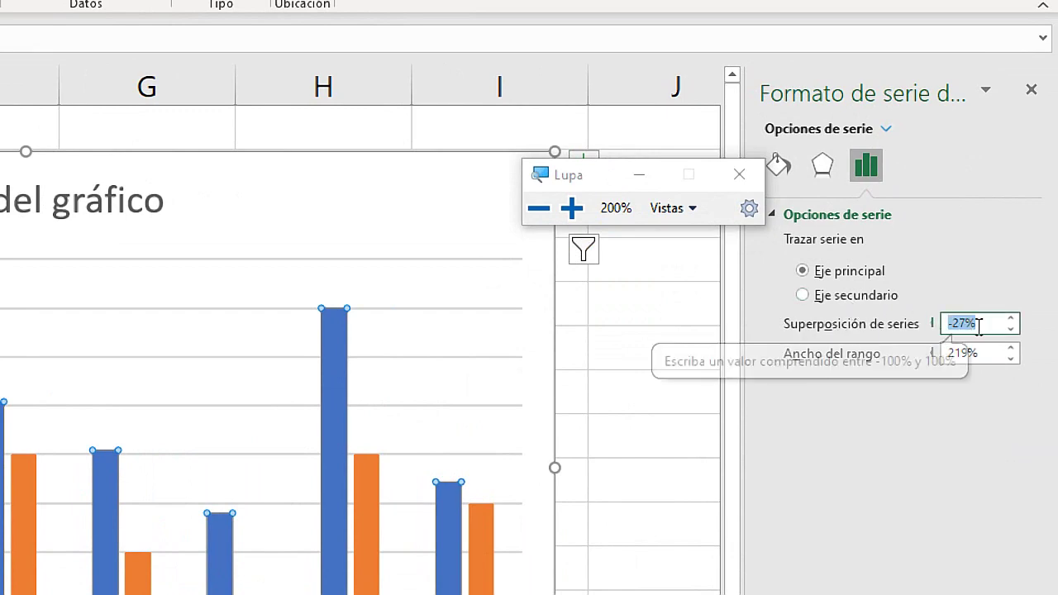
pyautogui.press('super+Escape')
pyautogui.write('100')
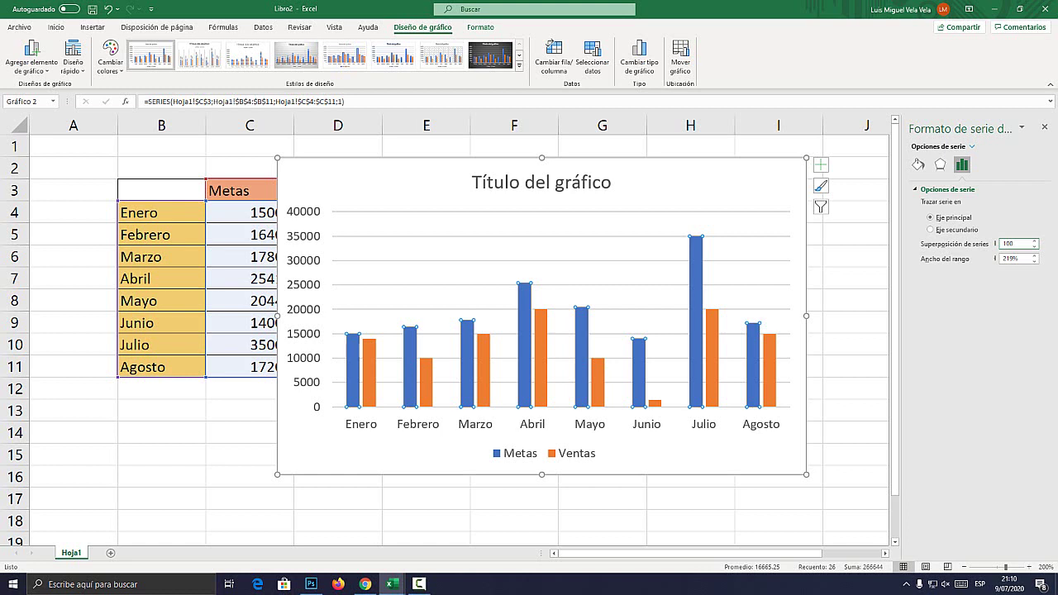
pyautogui.press('Return')
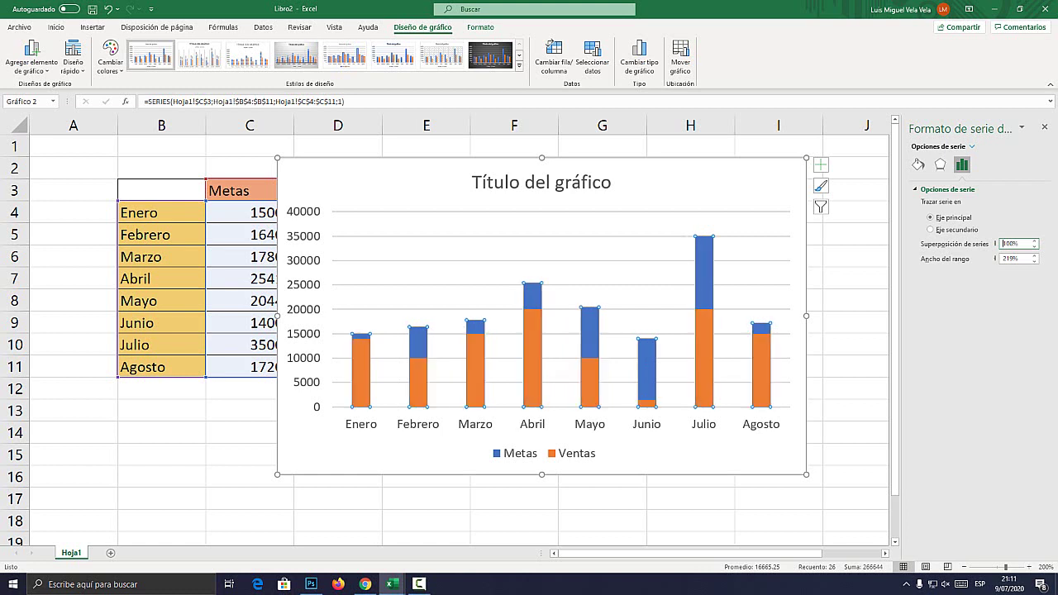
# - Narrow the gap width to 75%, close the pane and move the chart left over the table
pyautogui.press('super+plus')
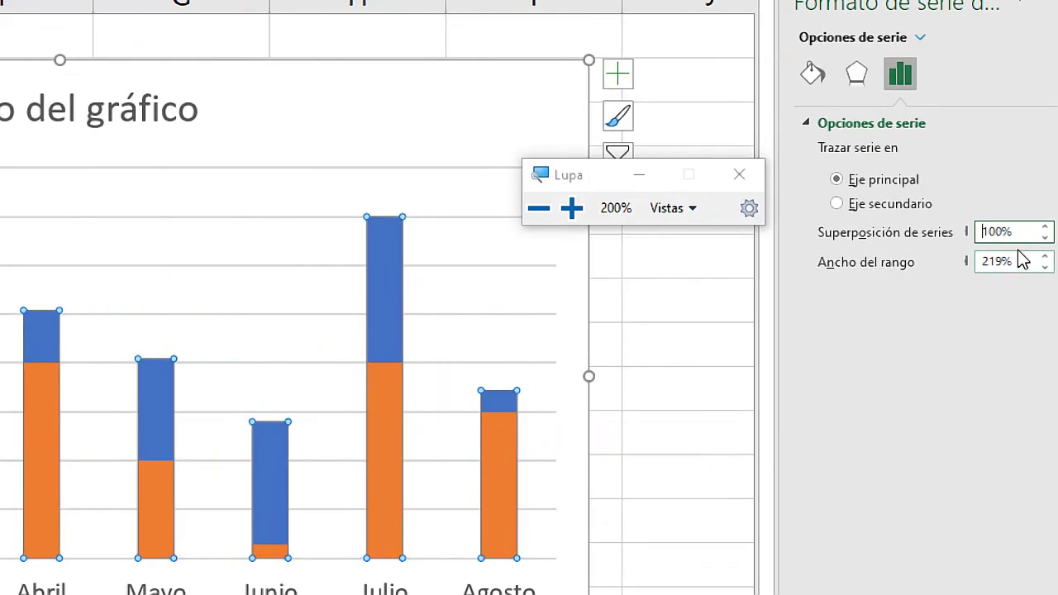
pyautogui.click(1045, 267)
pyautogui.click(1044, 267)
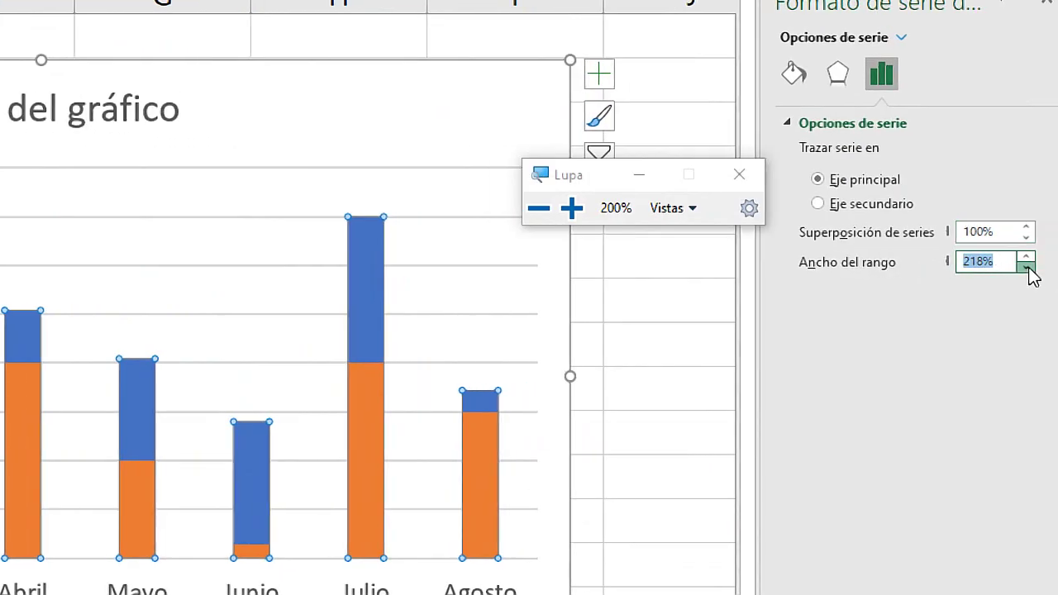
pyautogui.click(1045, 267)
pyautogui.moveTo(1029, 267); pyautogui.dragTo(1028, 269)
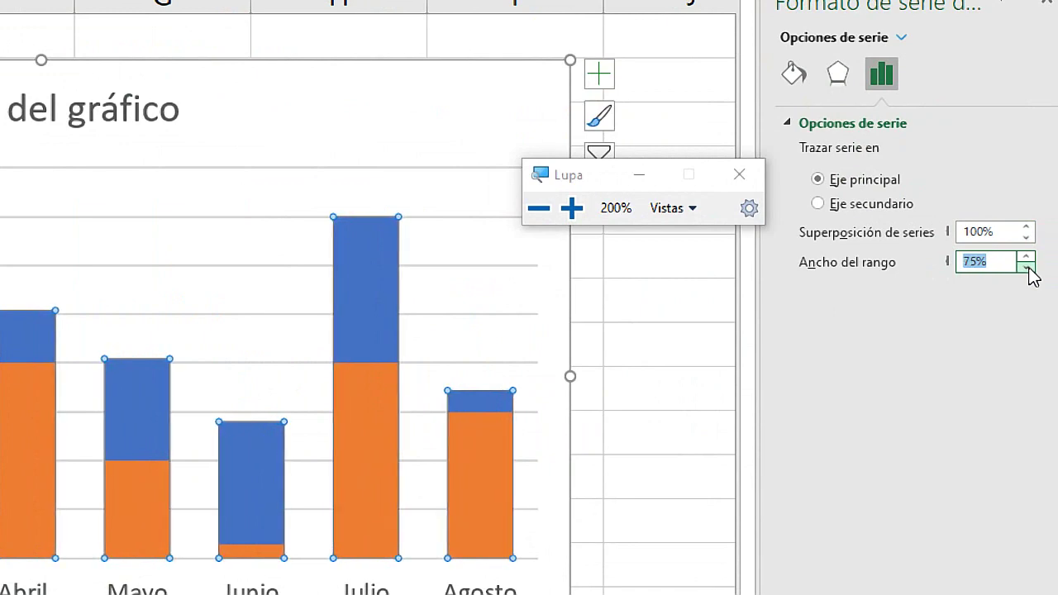
pyautogui.press('super+Escape')
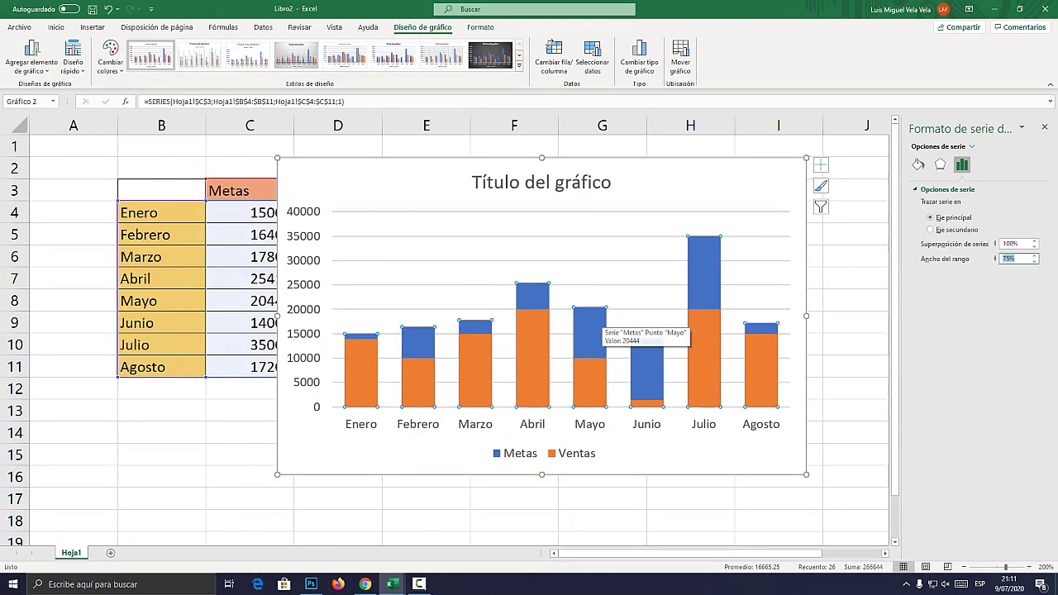
pyautogui.click(1043, 126)
pyautogui.moveTo(777, 446)
pyautogui.mouseDown()
pyautogui.moveTo(581, 438)
pyautogui.moveTo(861, 526)
pyautogui.mouseUp()
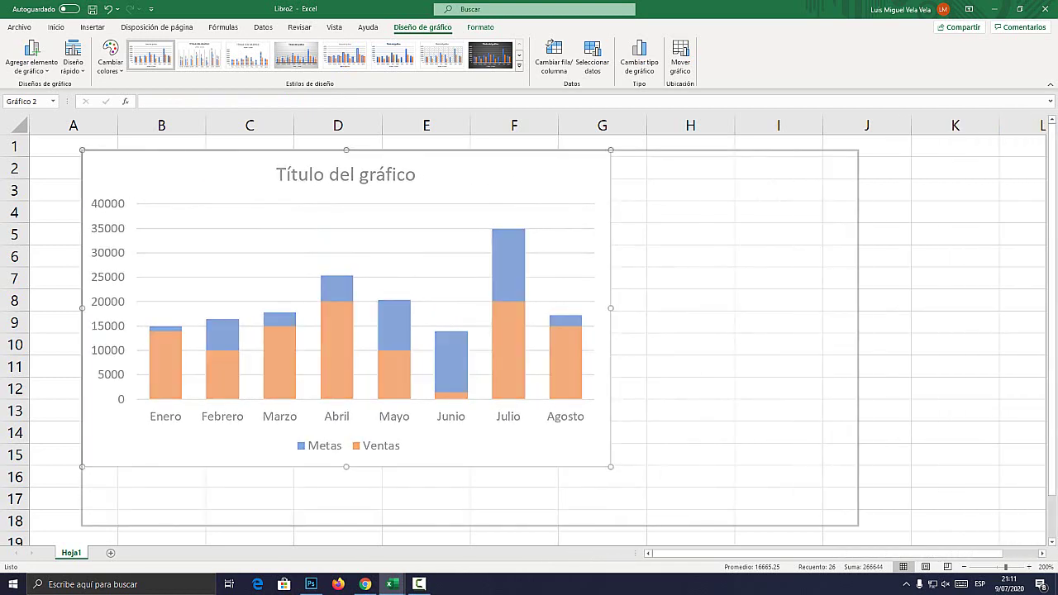
# - Add data labels to the Metas series from the chart elements list
pyautogui.click(876, 322)
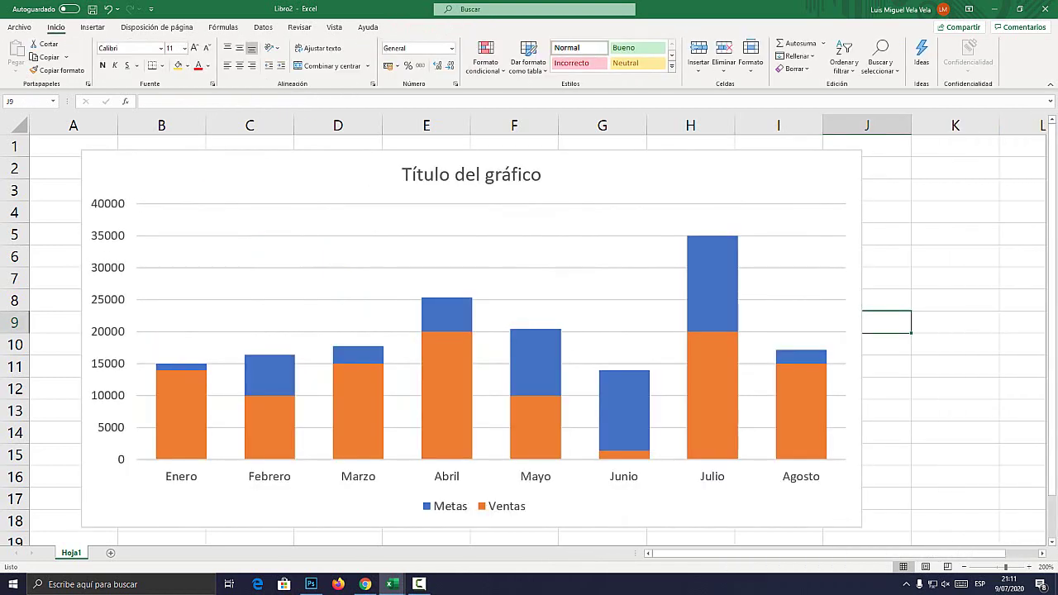
pyautogui.moveTo(717, 279)
pyautogui.press('super+plus')
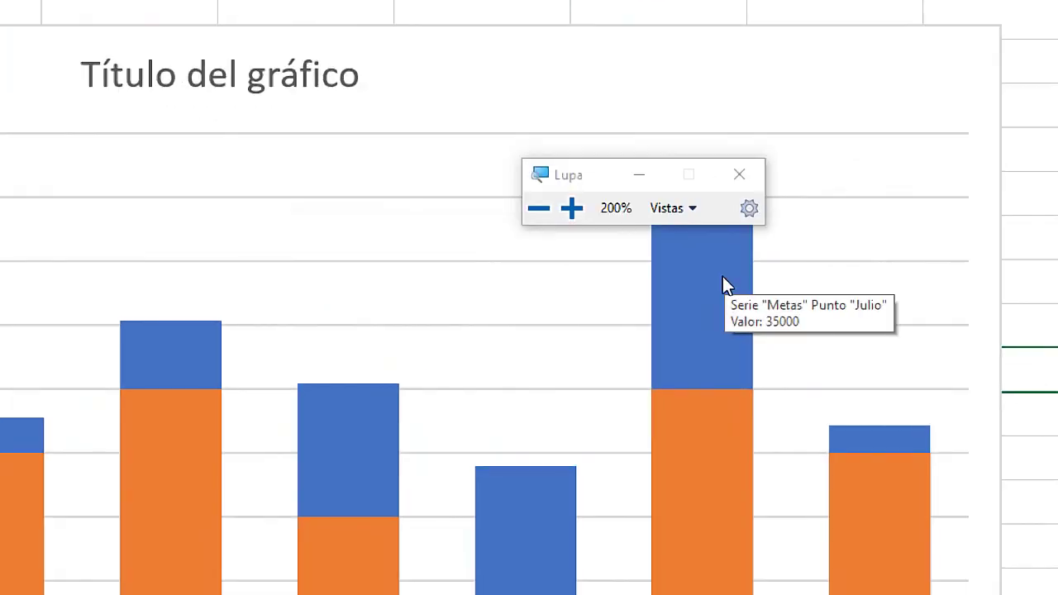
pyautogui.click(708, 311)
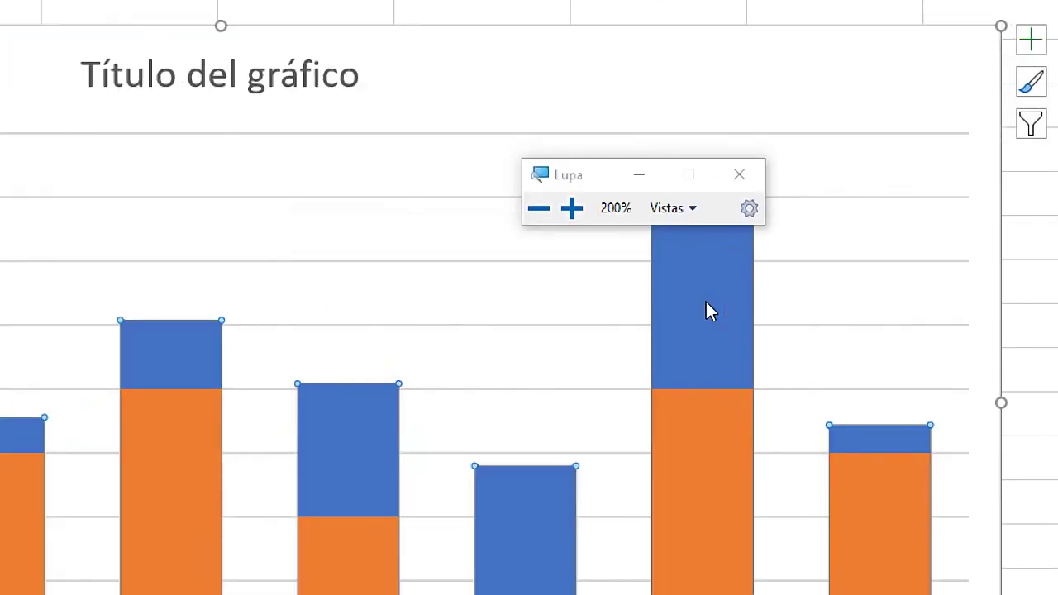
pyautogui.press('super+Escape')
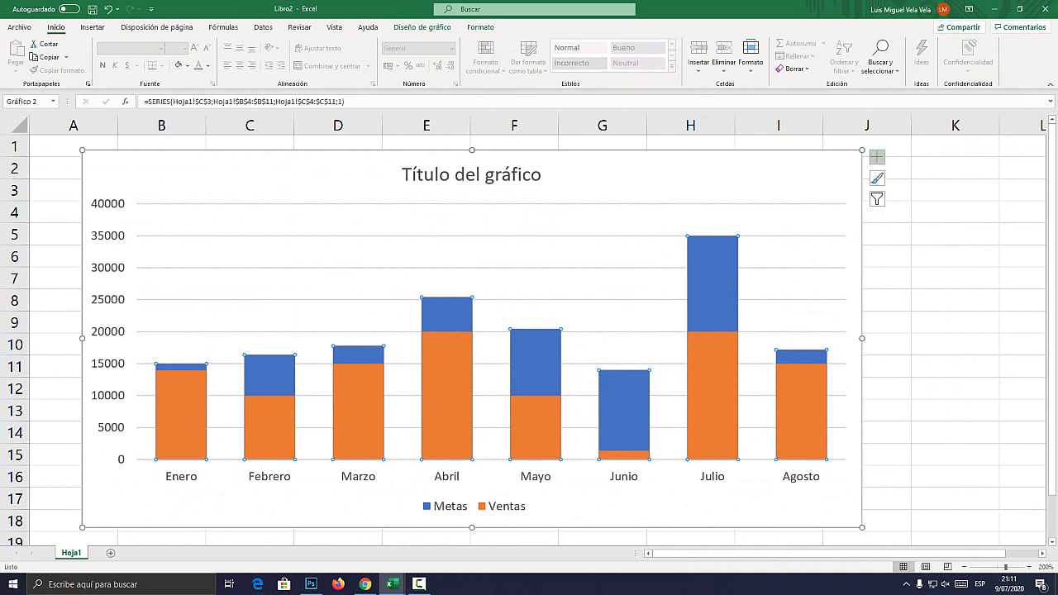
pyautogui.press('super+plus')
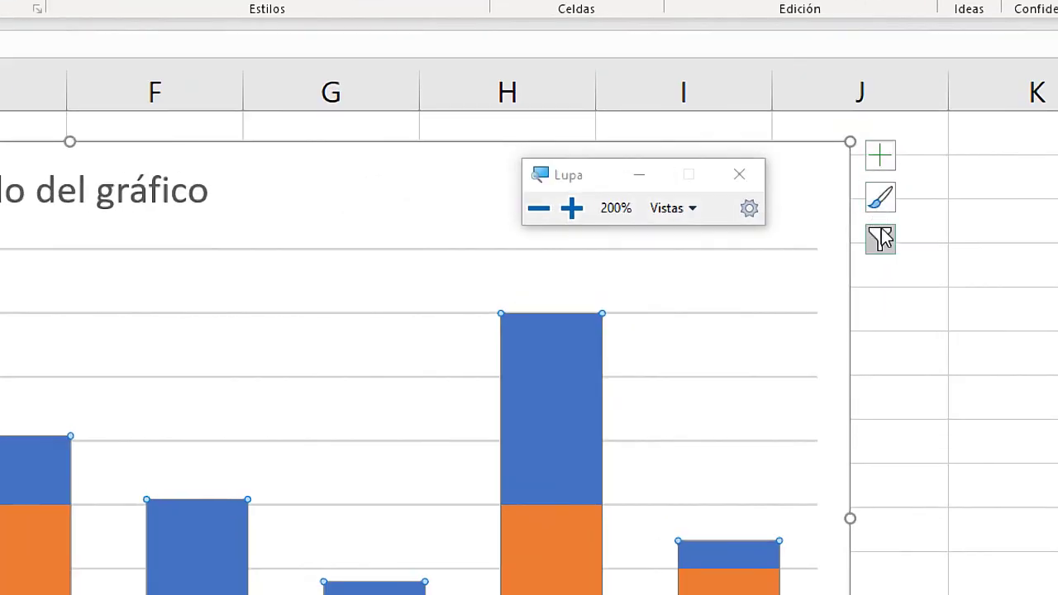
pyautogui.click(814, 159)
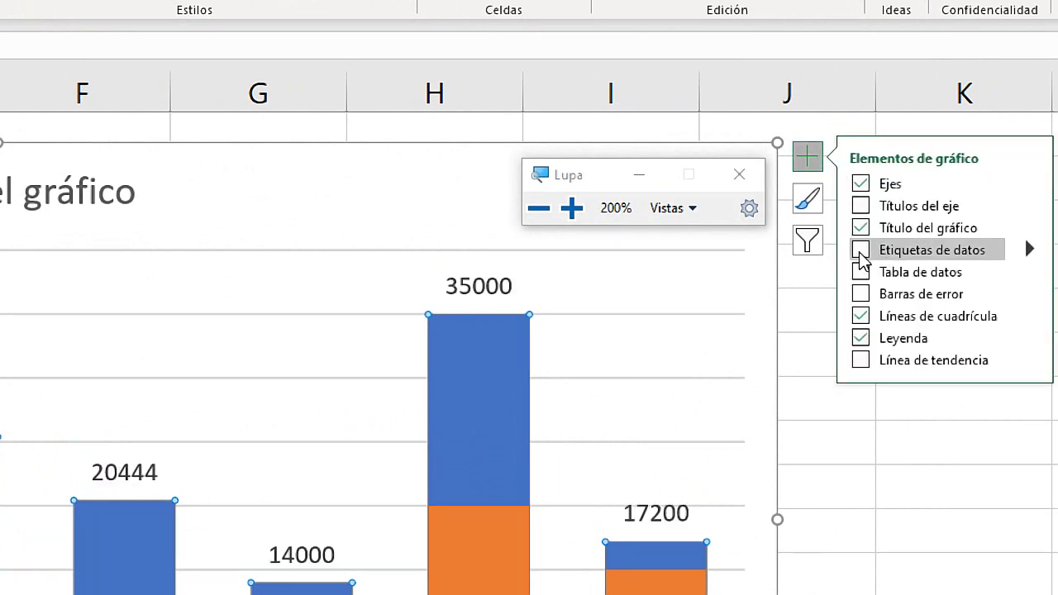
pyautogui.press('super+Escape')
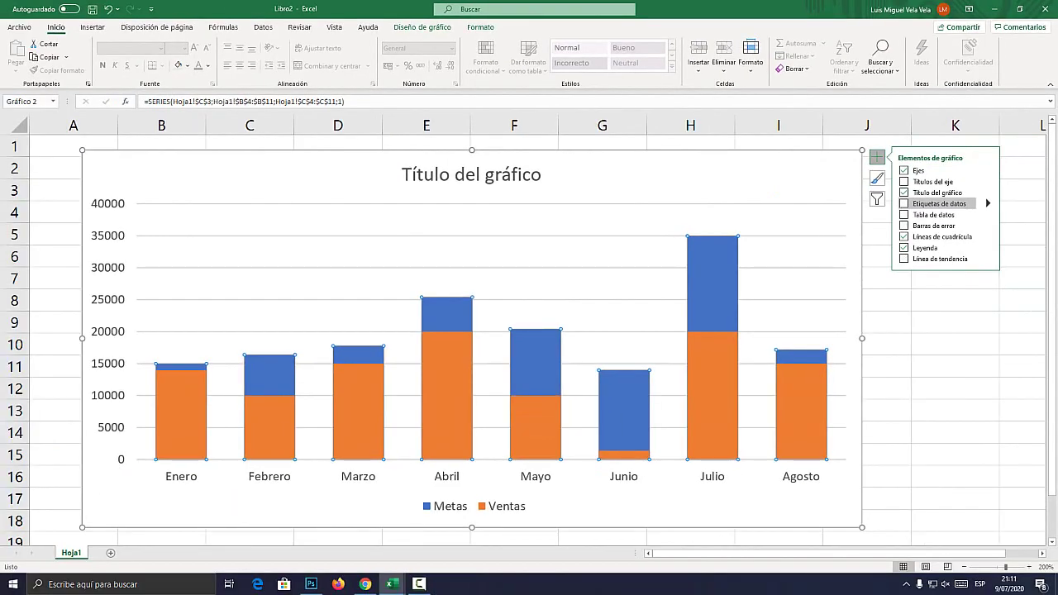
pyautogui.click(903, 204)
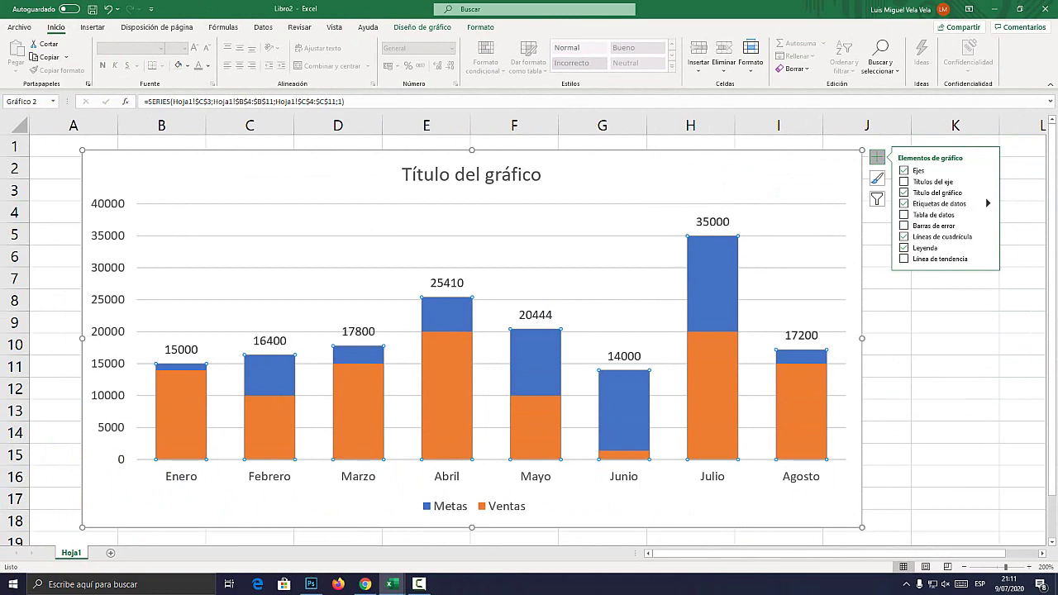
# - Position the Metas data labels at Outside End and deselect the chart
pyautogui.press('super+plus')
pyautogui.press('super+Escape')
pyautogui.click(987, 203)
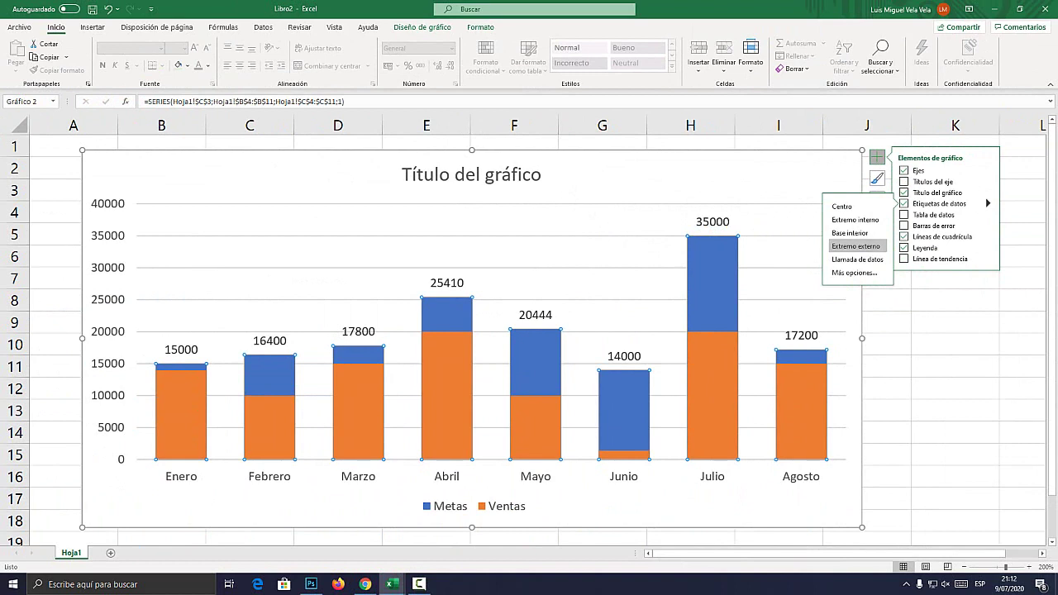
pyautogui.click(855, 246)
pyautogui.click(886, 300)
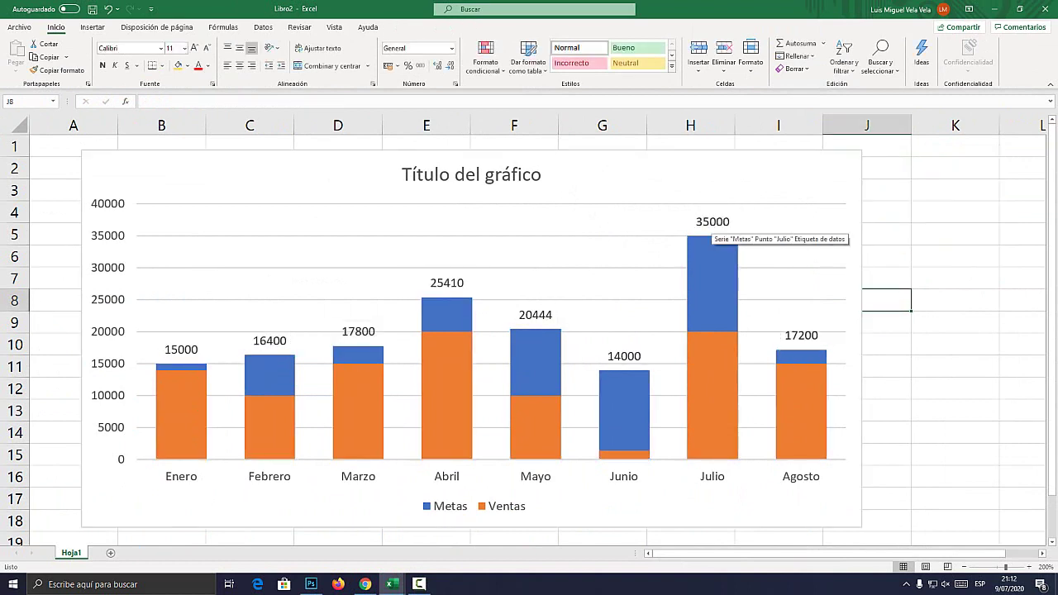
# - Format the Metas data labels as Moneda currency, e.g. S/15,000.00, and close the label pane
pyautogui.click(712, 223)
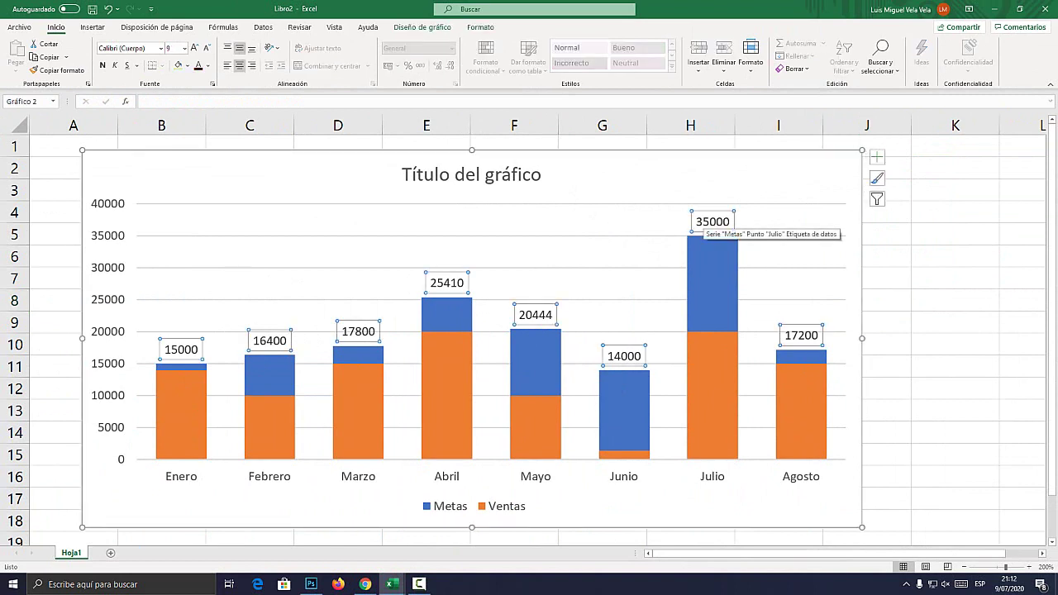
pyautogui.rightClick(707, 222)
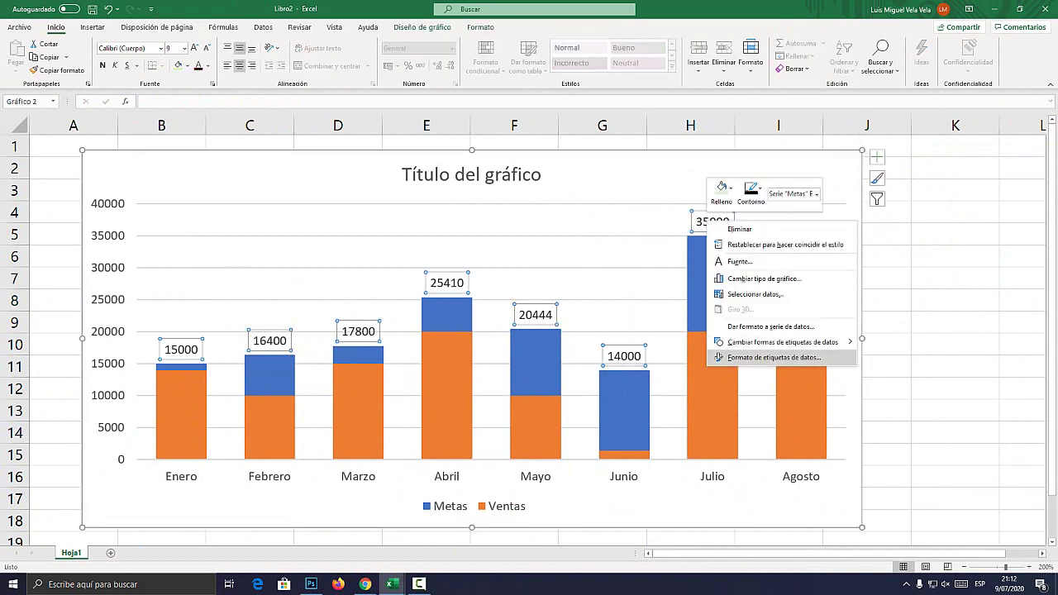
pyautogui.click(773, 357)
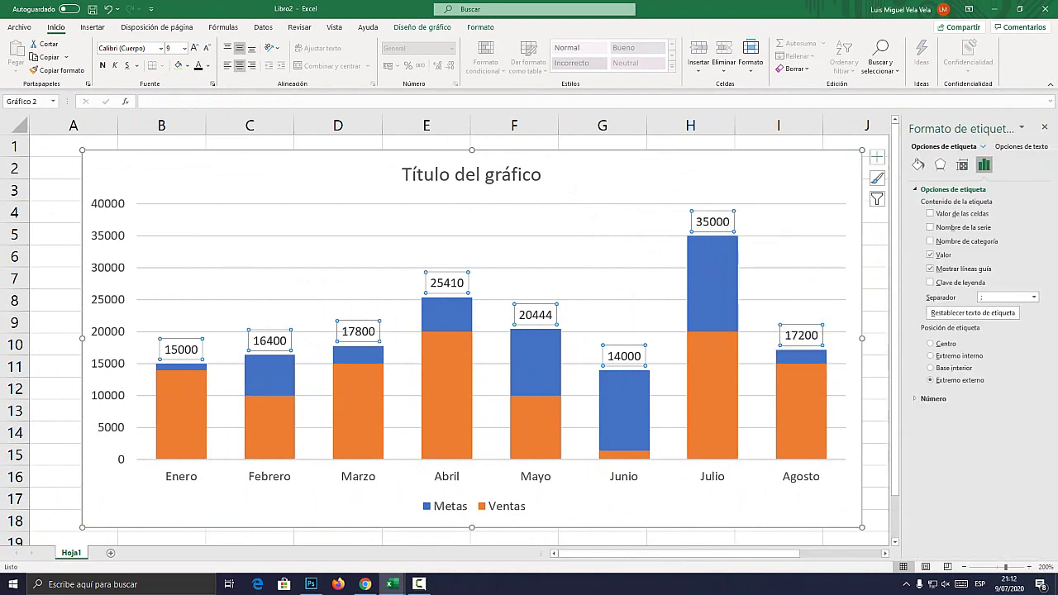
pyautogui.press('super+plus')
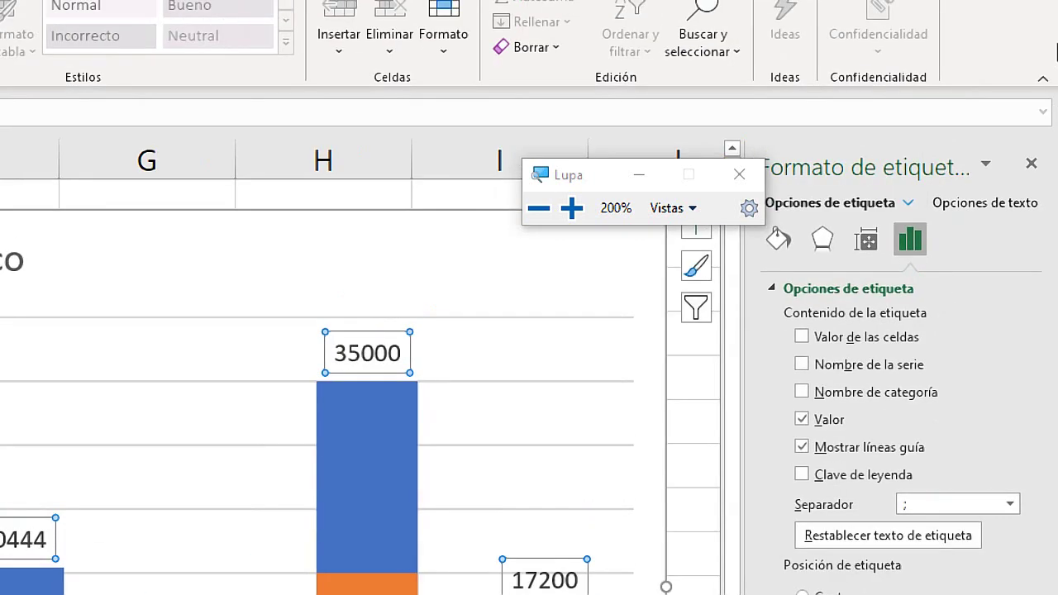
pyautogui.click(913, 249)
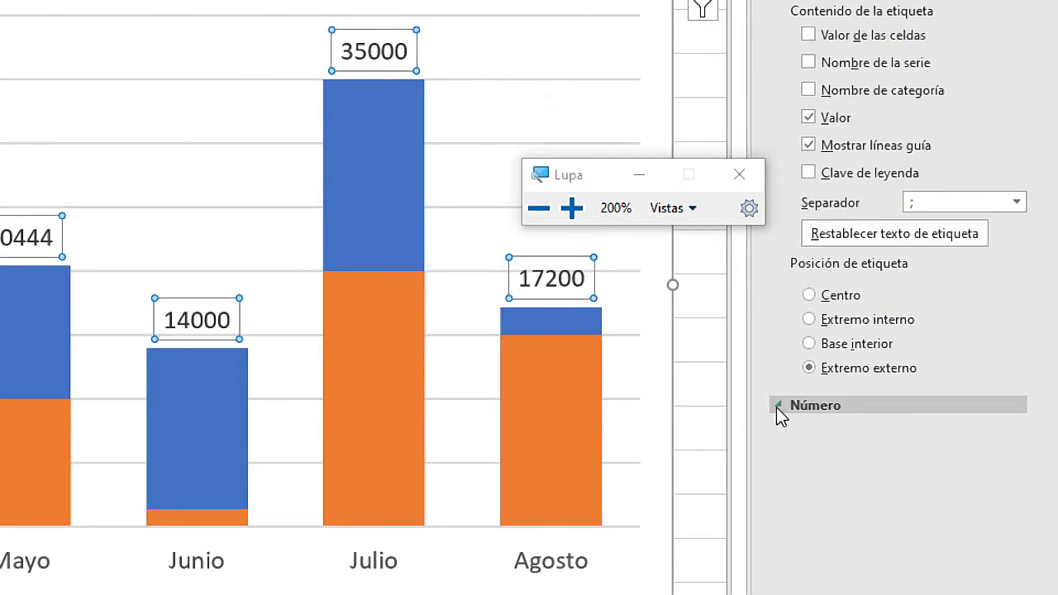
pyautogui.click(776, 406)
pyautogui.click(854, 460)
pyautogui.press('super+Escape')
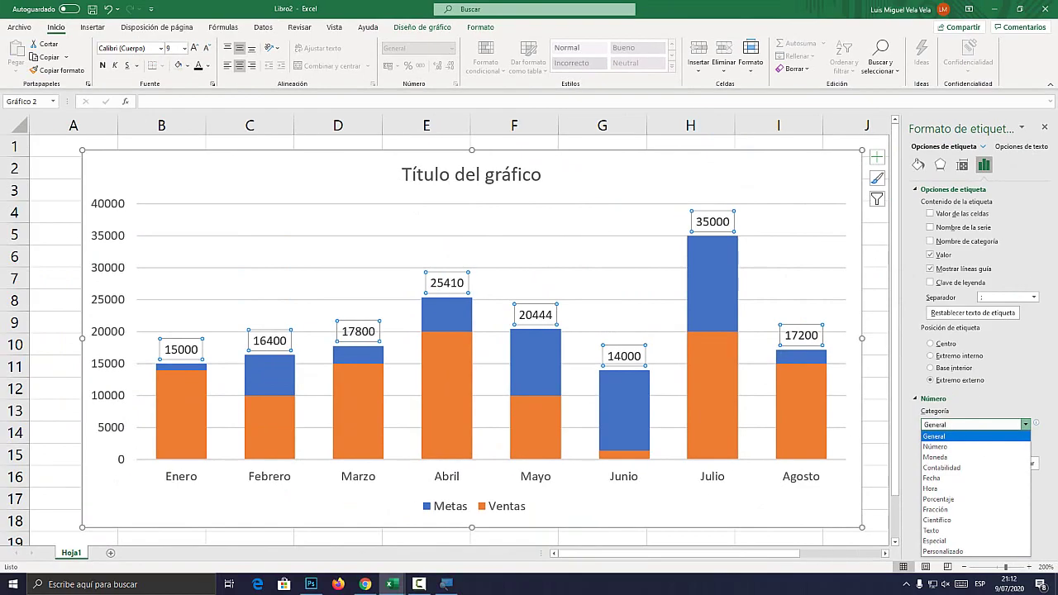
pyautogui.press('Down')
pyautogui.press('Down')
pyautogui.press('Return')
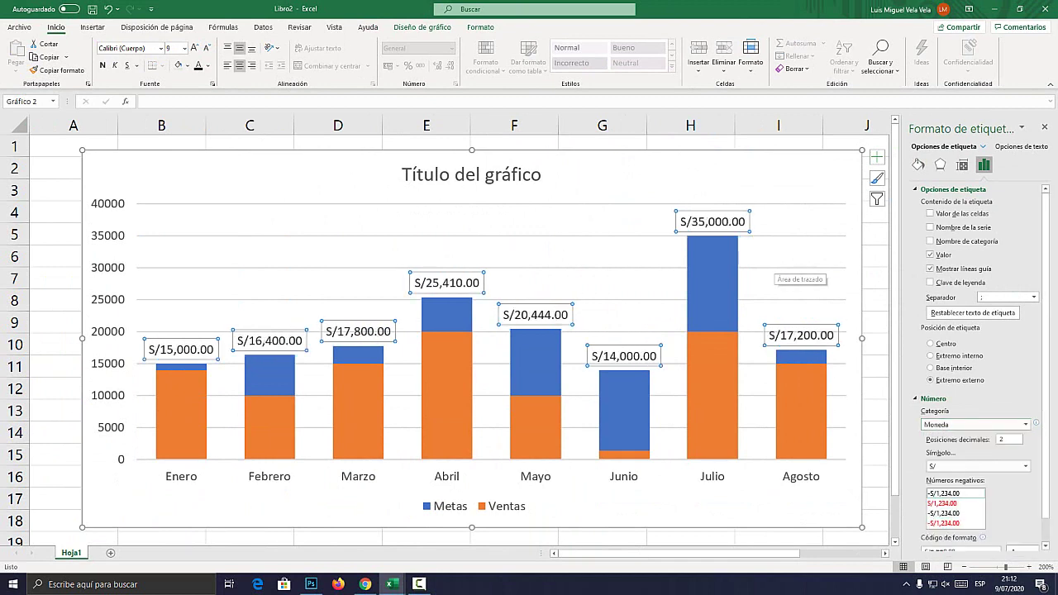
pyautogui.click(1043, 127)
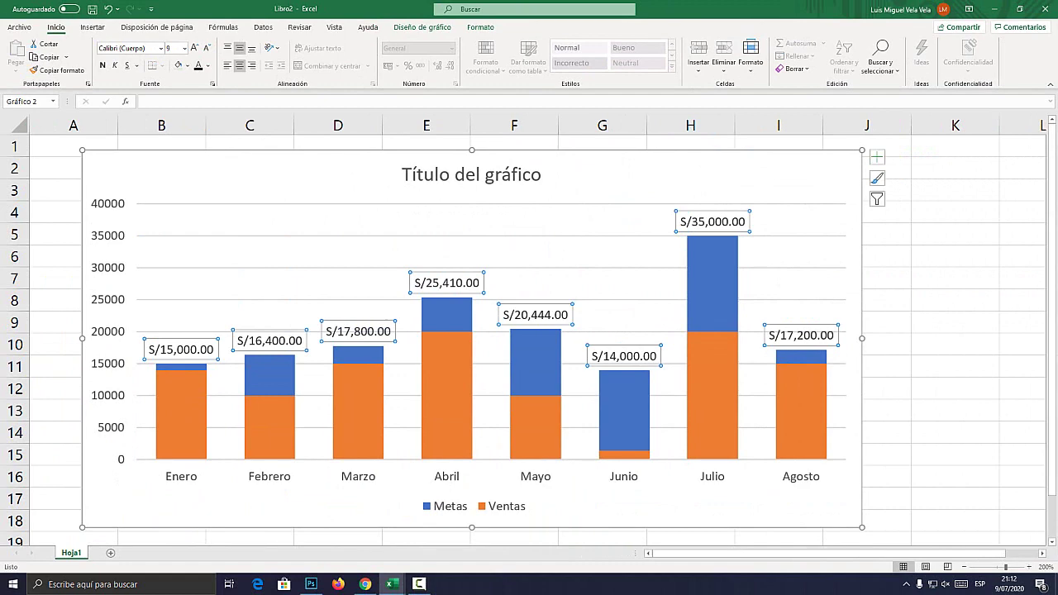
pyautogui.click(884, 256)
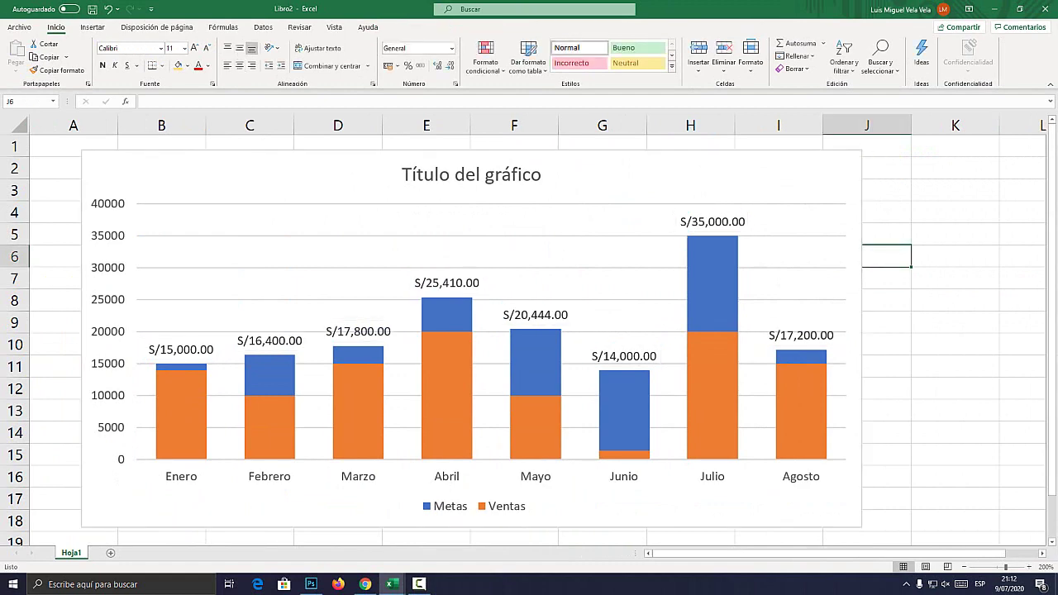
# - Remove the fill from the Metas bars with Sin relleno
pyautogui.moveTo(727, 293)
pyautogui.press('super+plus')
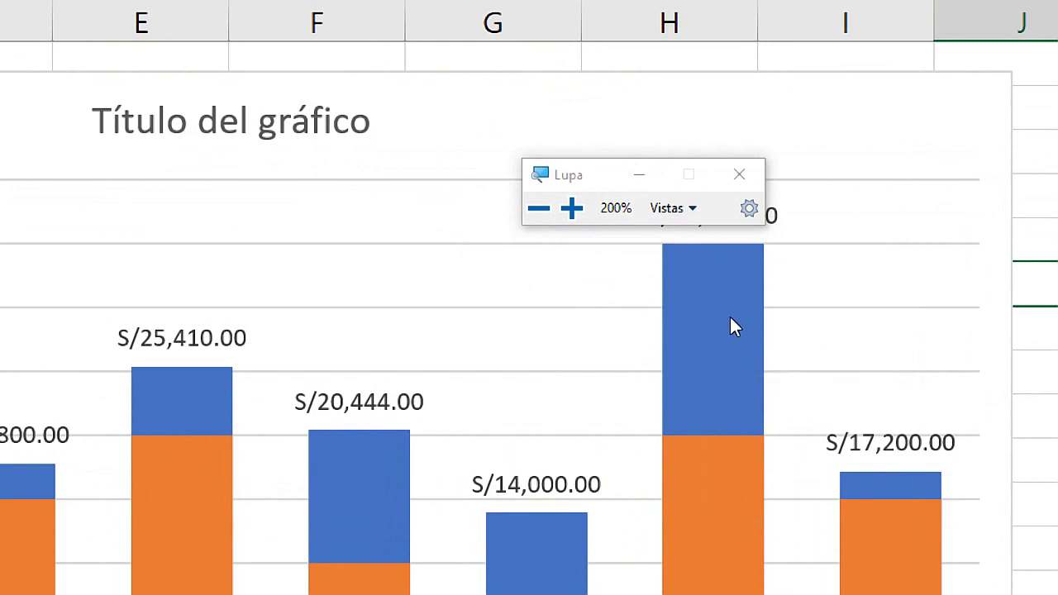
pyautogui.click(717, 298)
pyautogui.press('super+Escape')
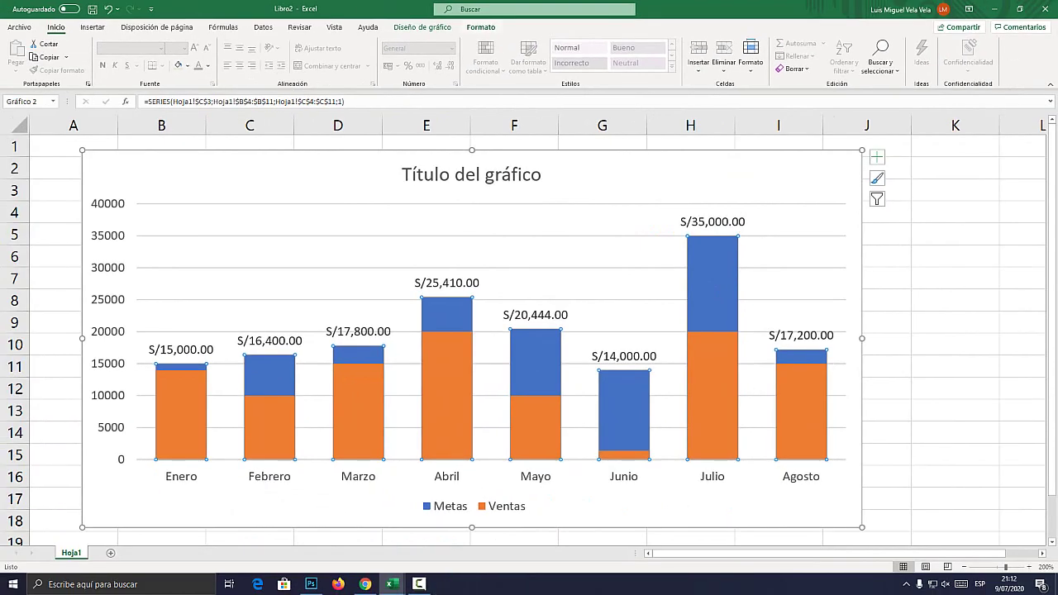
pyautogui.press('super+plus')
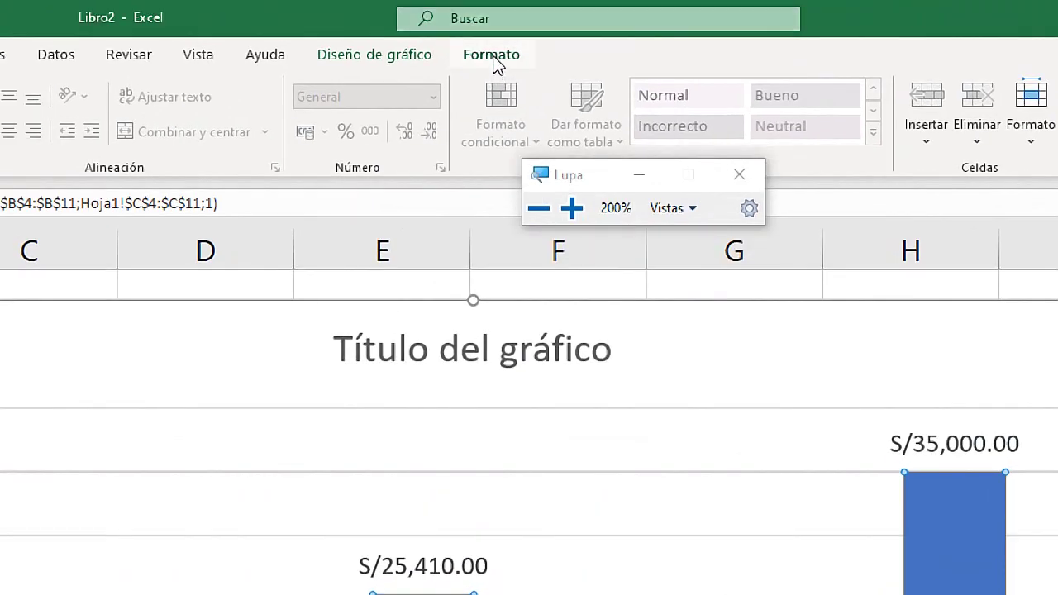
pyautogui.click(494, 58)
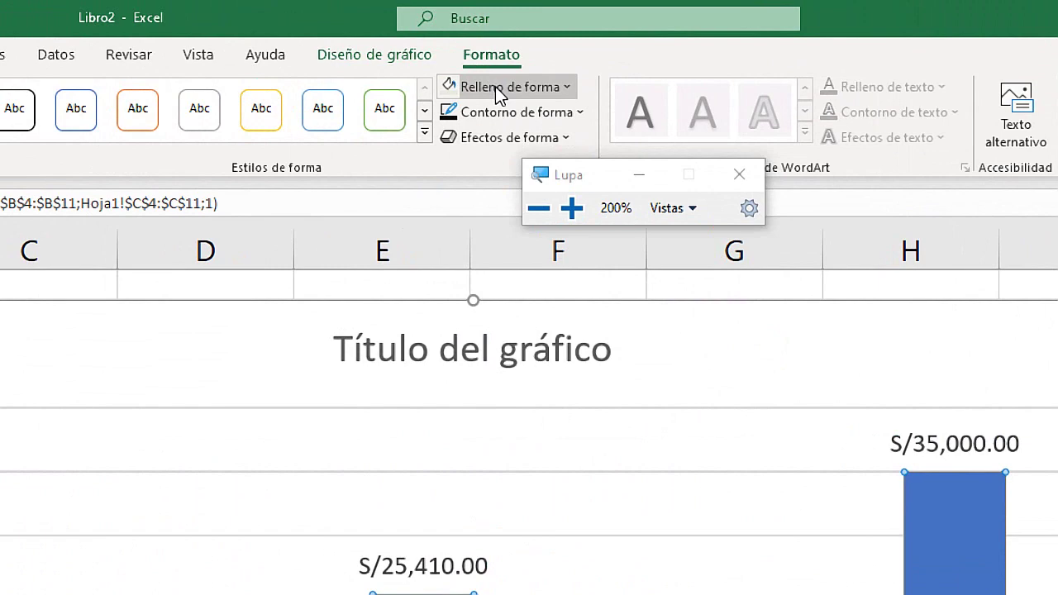
pyautogui.click(495, 86)
pyautogui.press('super+Escape')
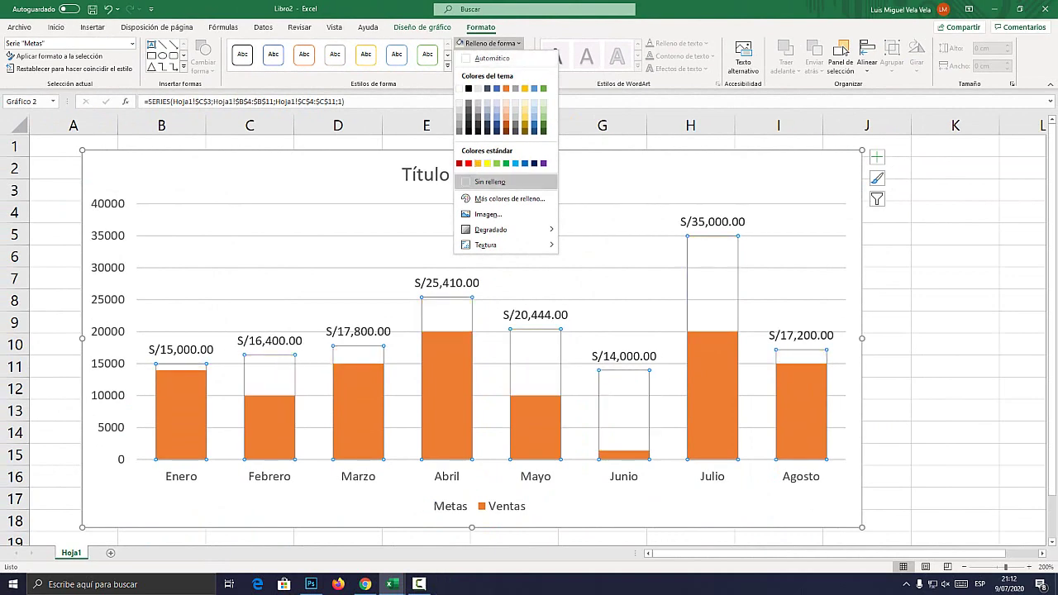
pyautogui.click(489, 181)
# - Give the Metas bars a black outline 3 pt thick
pyautogui.click(494, 55)
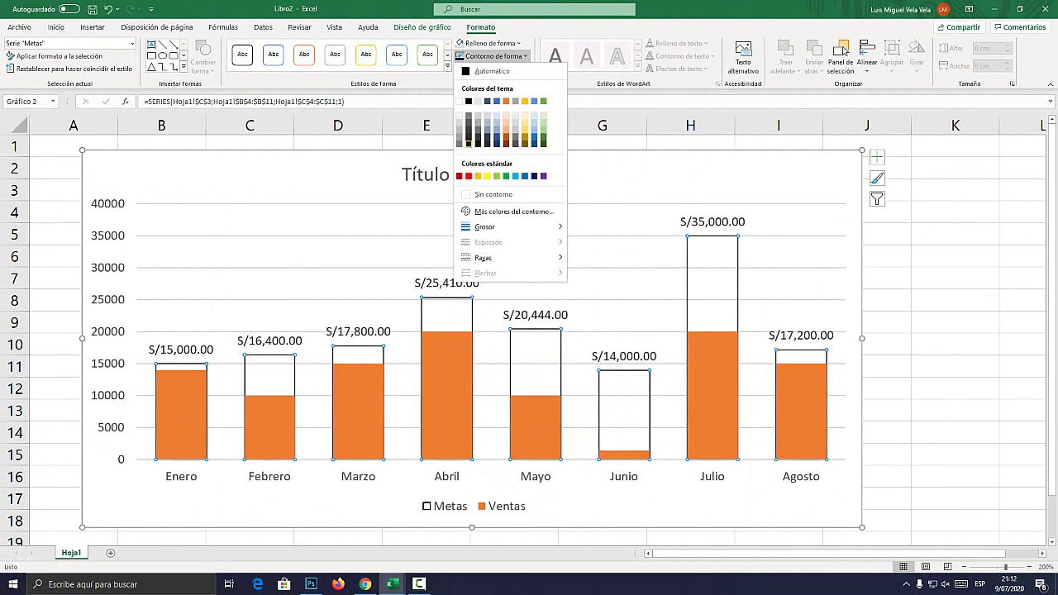
pyautogui.click(468, 143)
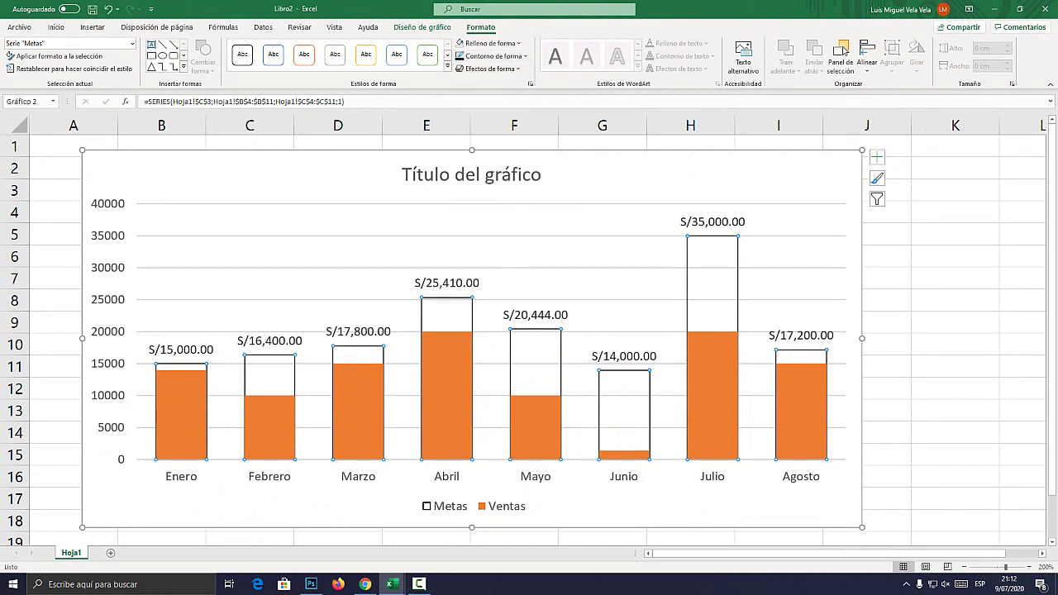
pyautogui.click(494, 55)
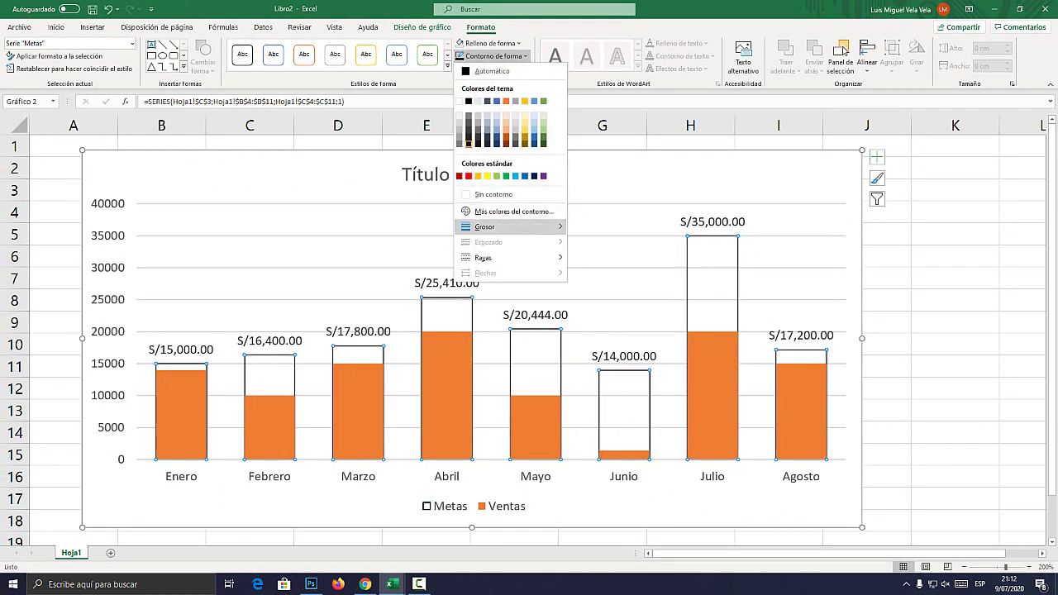
pyautogui.moveTo(485, 226)
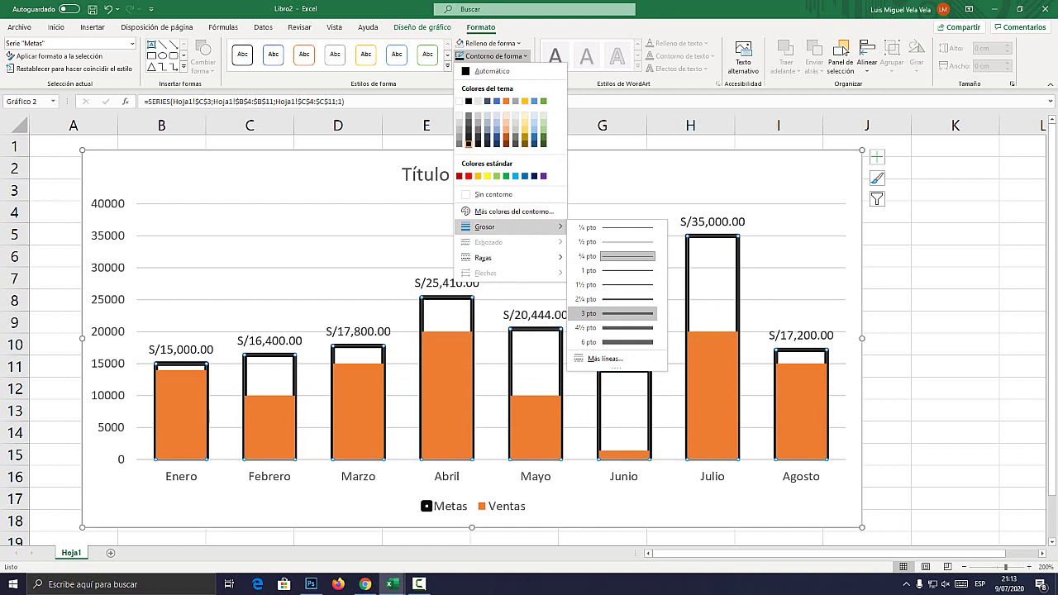
pyautogui.click(628, 314)
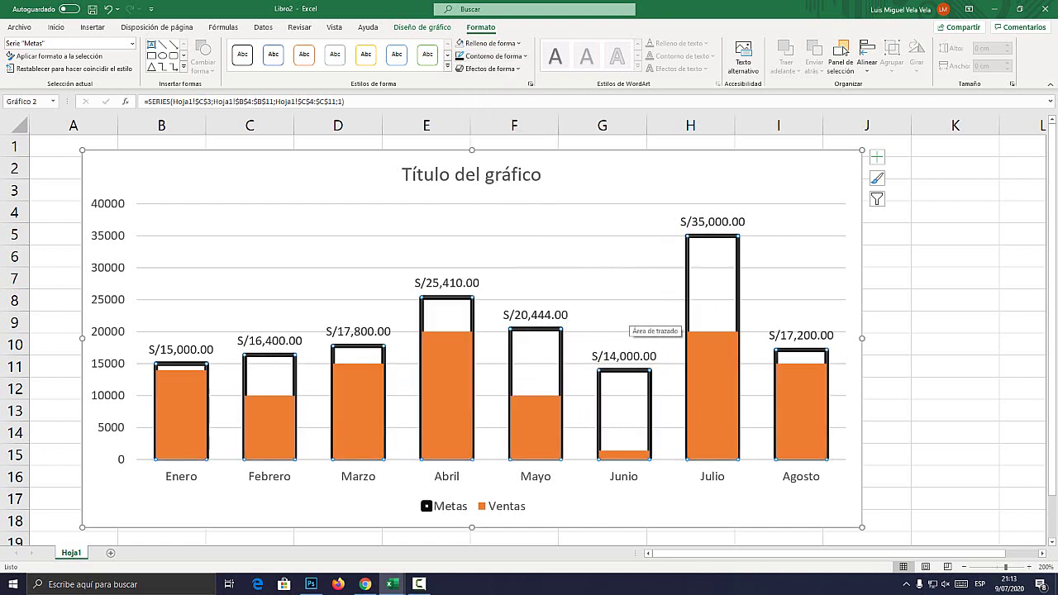
pyautogui.click(954, 277)
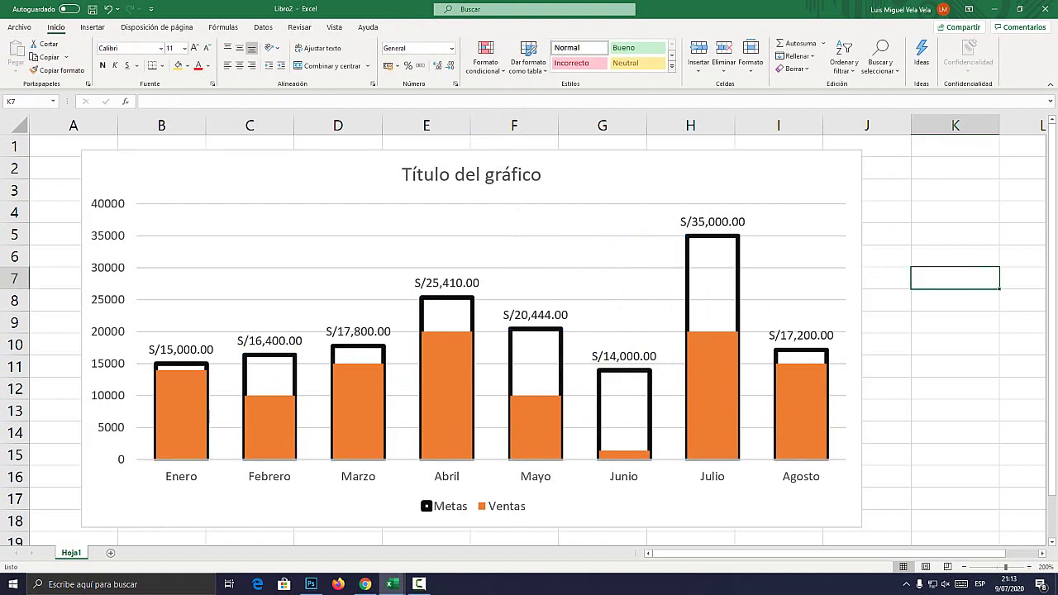
# - Give the Ventas bars a gradient fill via Dar formato a serie de datos
pyautogui.click(446, 396)
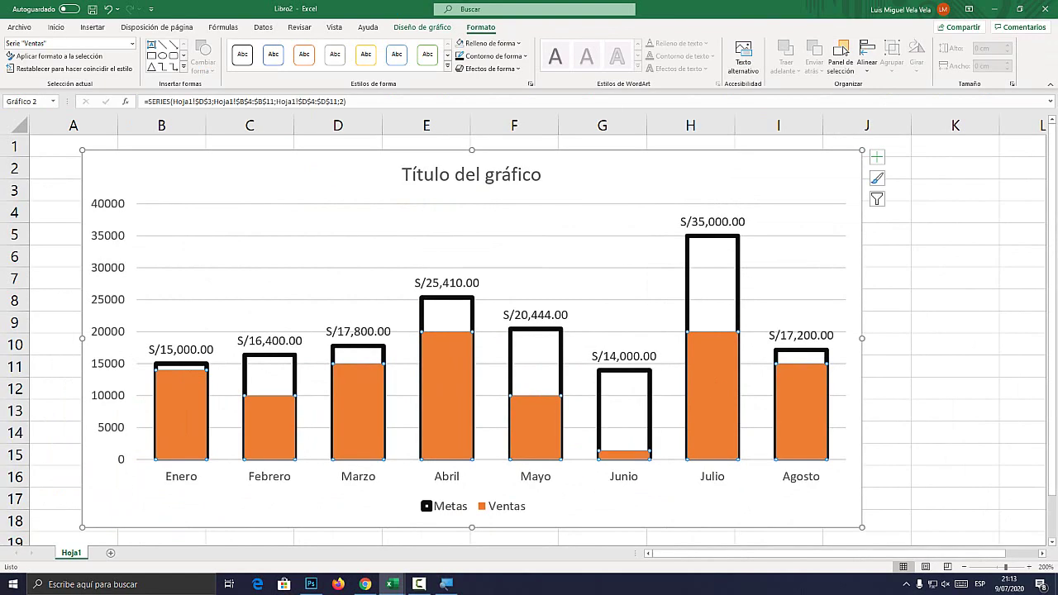
pyautogui.rightClick(711, 383)
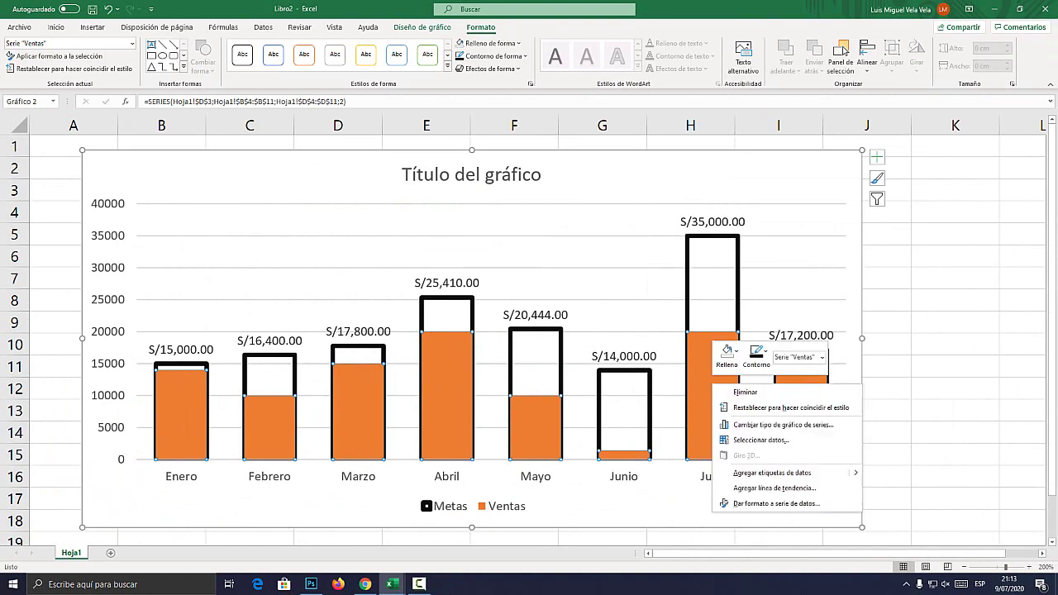
pyautogui.click(954, 300)
pyautogui.click(447, 397)
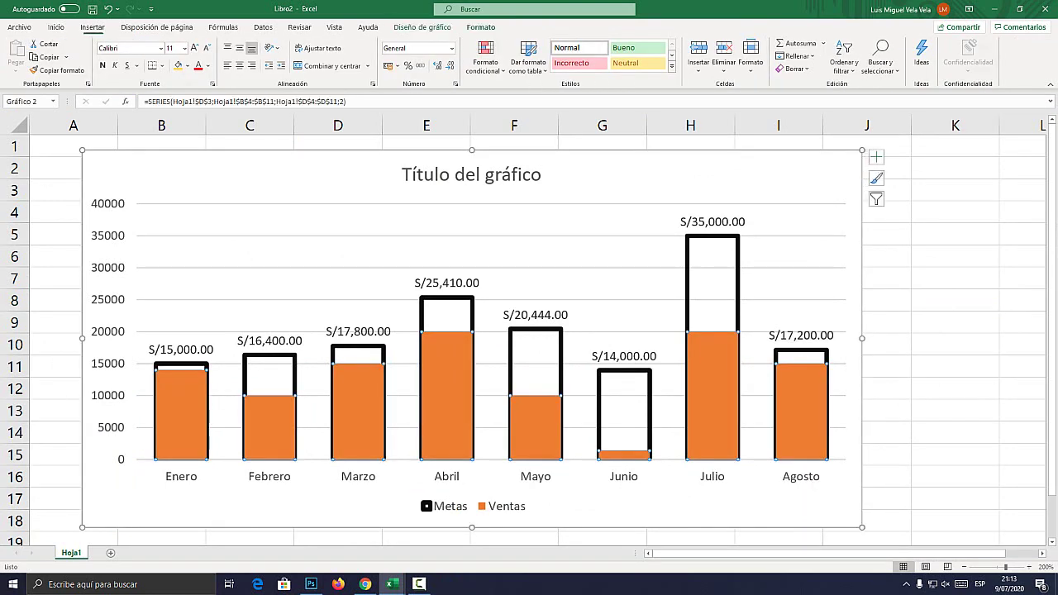
pyautogui.rightClick(724, 372)
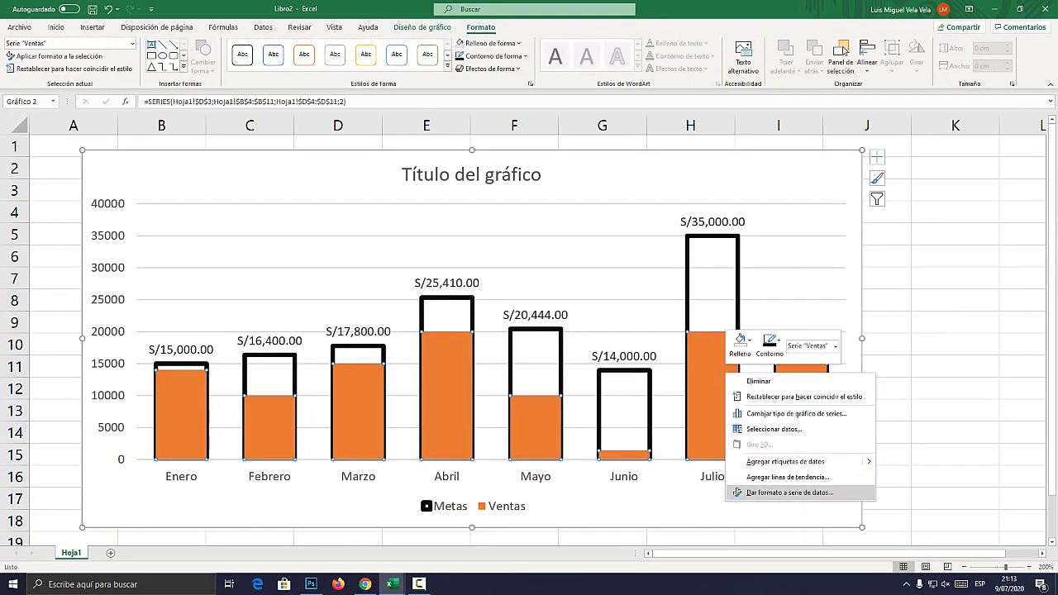
pyautogui.click(789, 492)
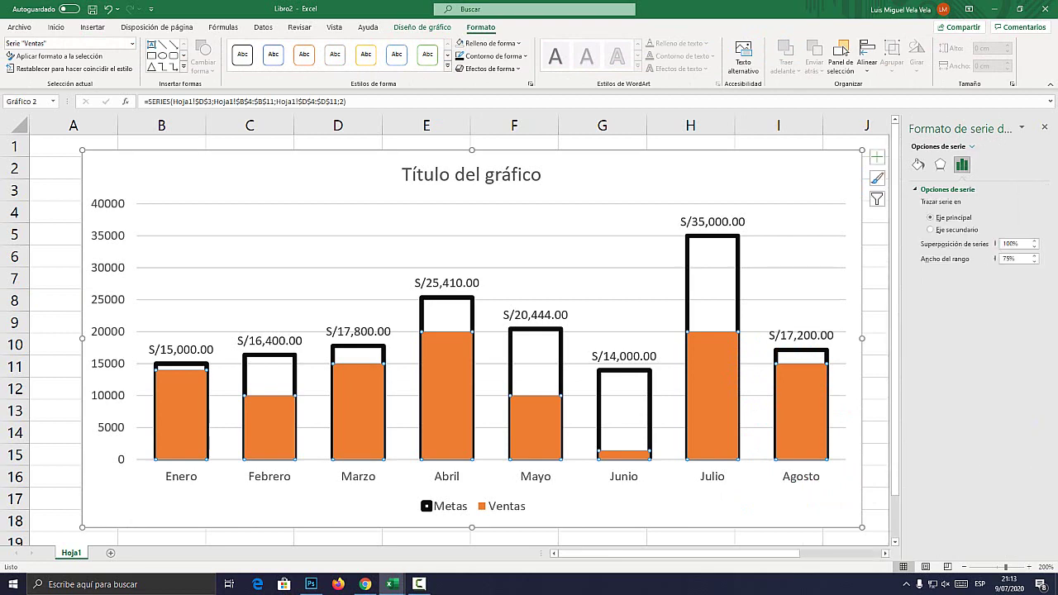
pyautogui.press('super+plus')
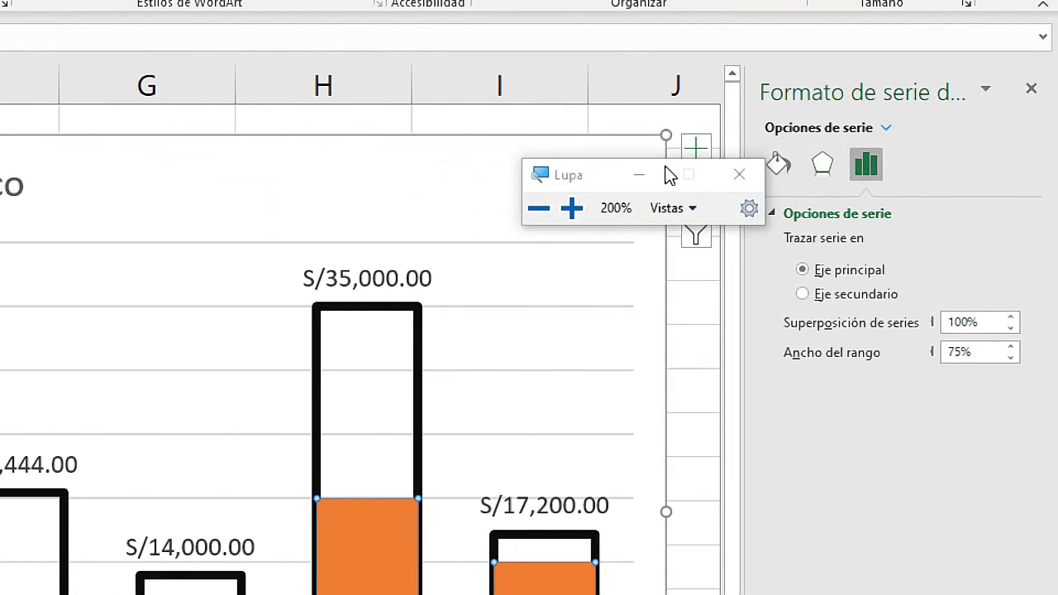
pyautogui.click(779, 168)
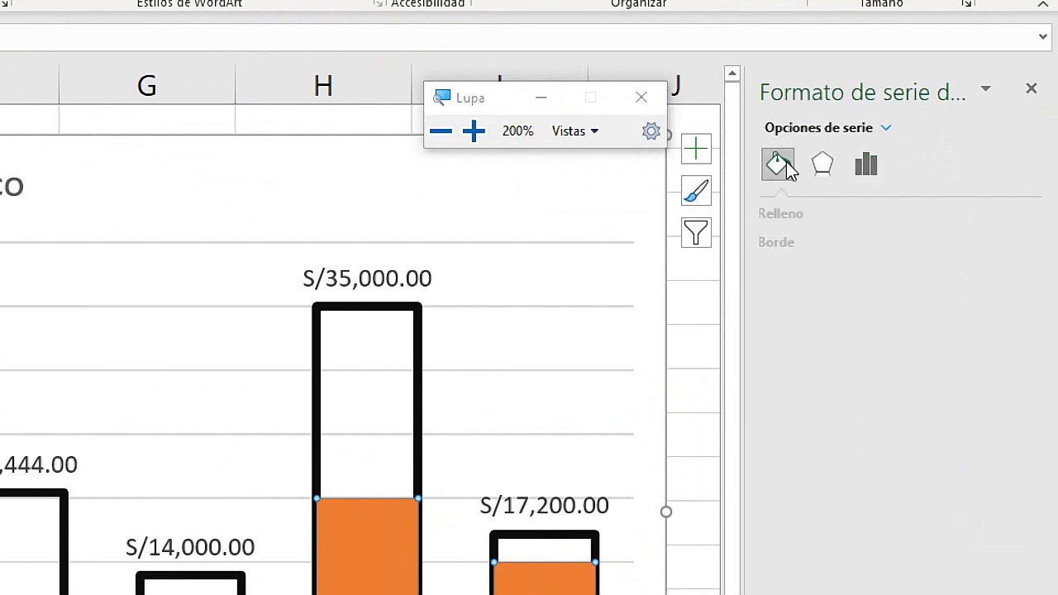
pyautogui.click(773, 213)
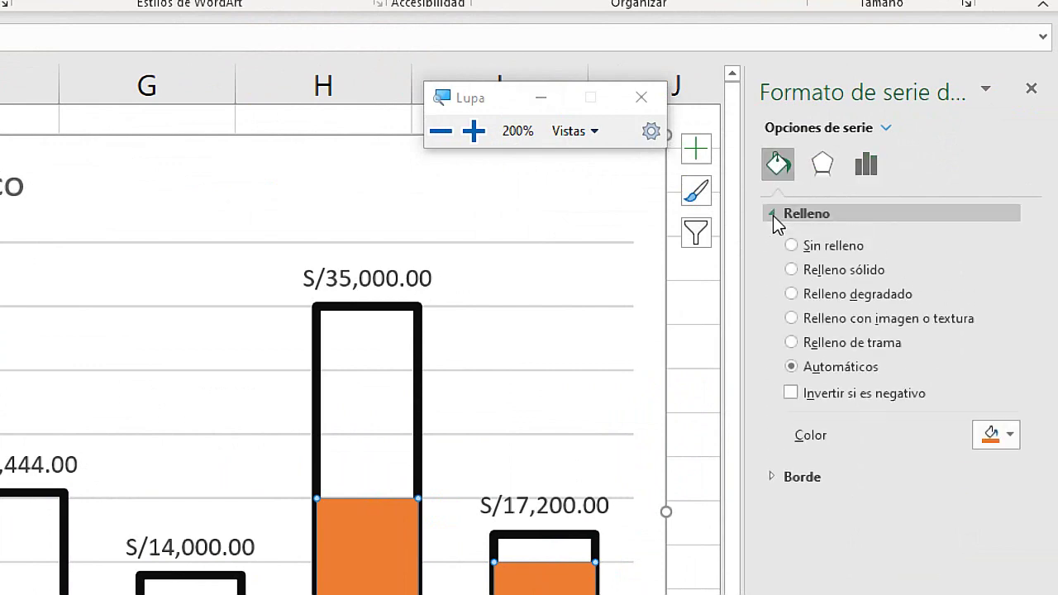
pyautogui.press('super+Escape')
pyautogui.click(925, 229)
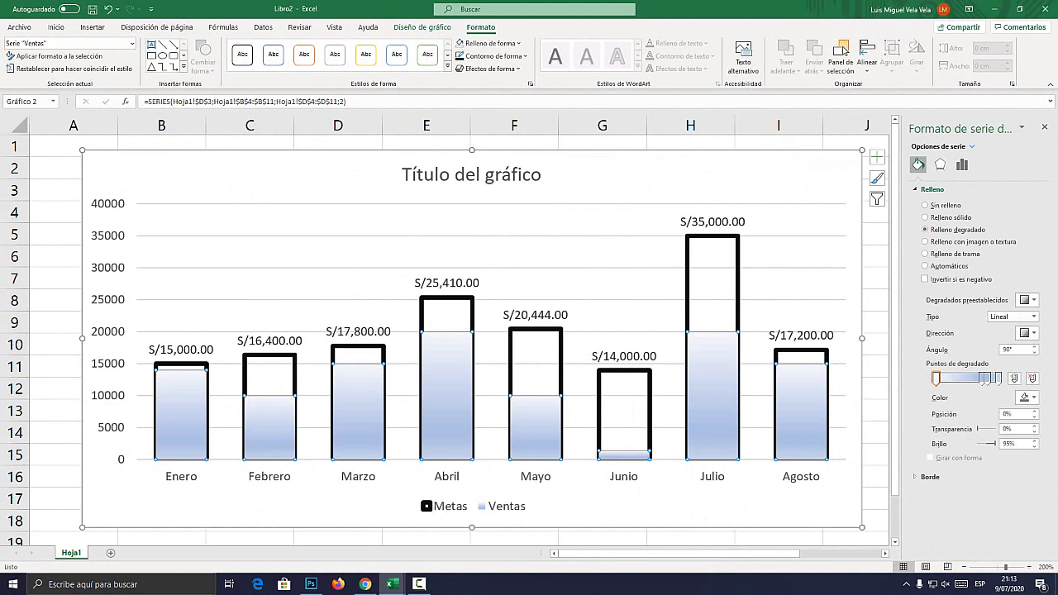
# - Remove the extra gradient stops, leaving only the 0% and 100% stops
pyautogui.click(1031, 378)
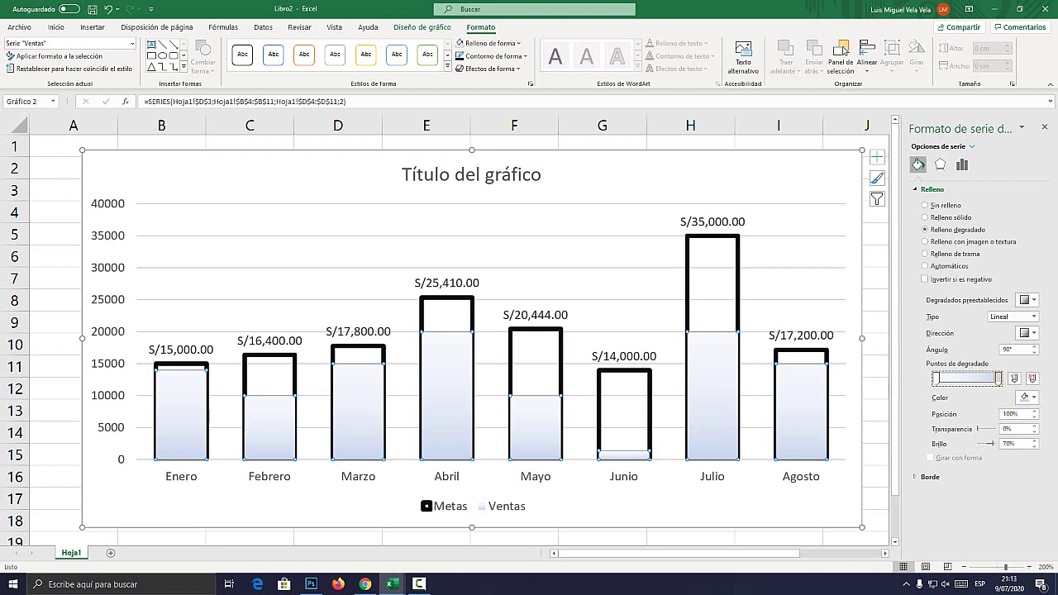
pyautogui.moveTo(964, 378); pyautogui.dragTo(978, 377)
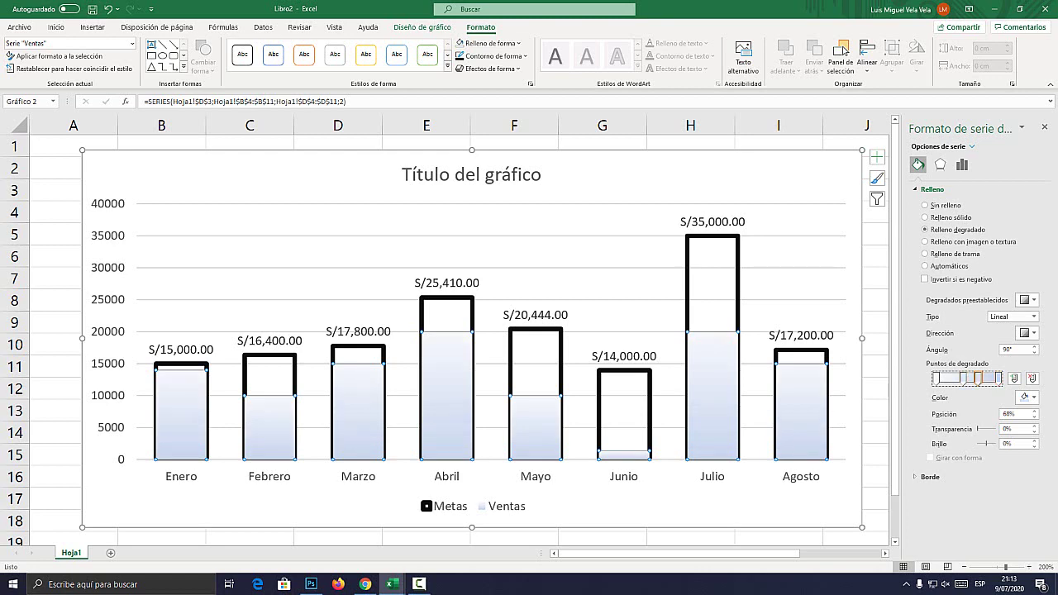
pyautogui.press('super+plus')
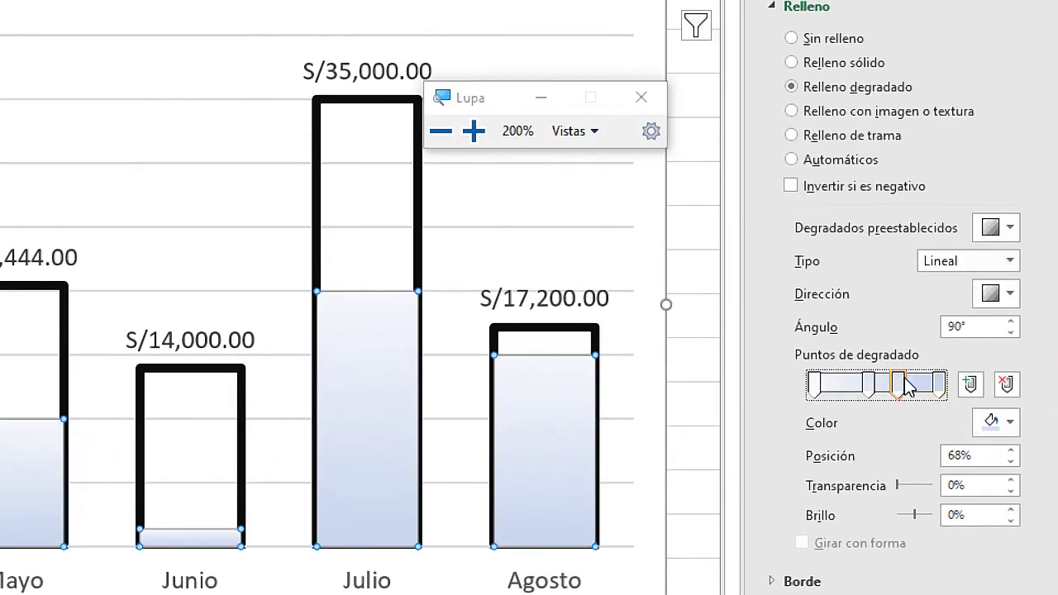
pyautogui.moveTo(907, 386); pyautogui.dragTo(907, 463)
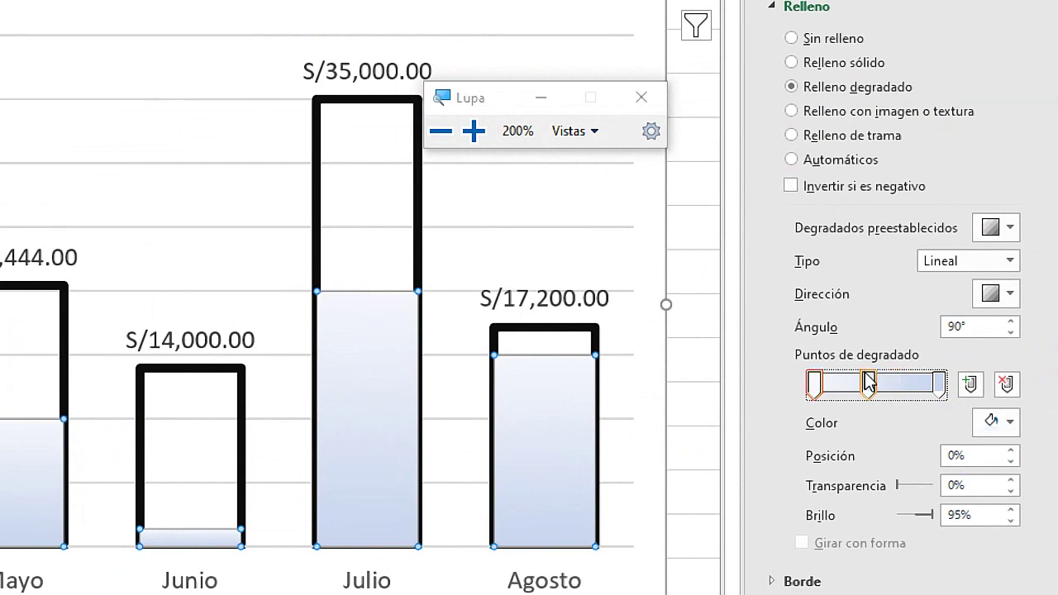
pyautogui.moveTo(868, 382); pyautogui.dragTo(890, 453)
# - Colour the end stop dark brown and the start stop orange, then switch Ventas to a dotted pattern fill
pyautogui.click(938, 385)
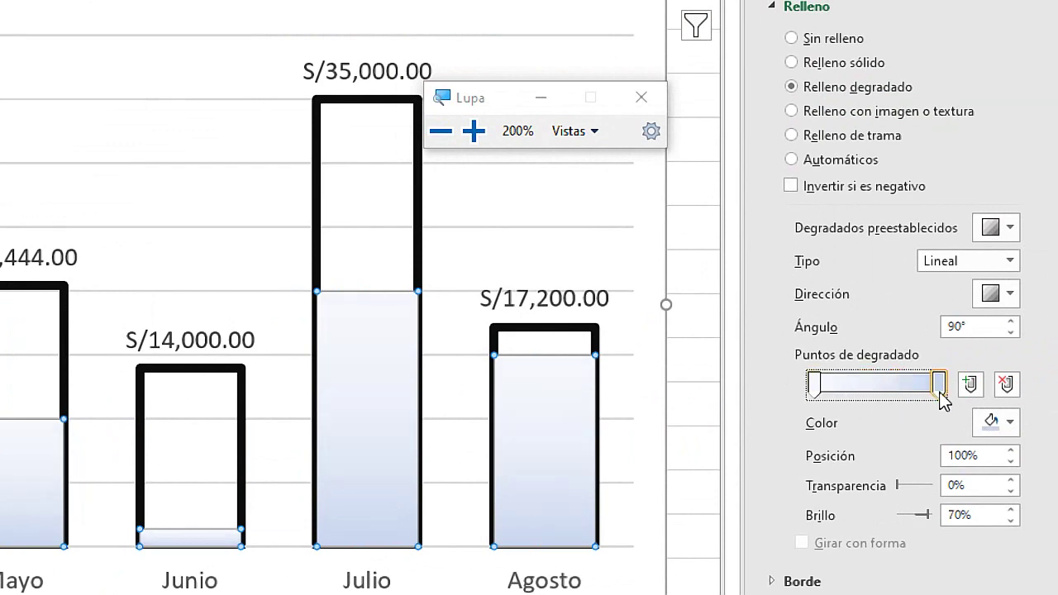
pyautogui.click(1000, 422)
pyautogui.press('super+Escape')
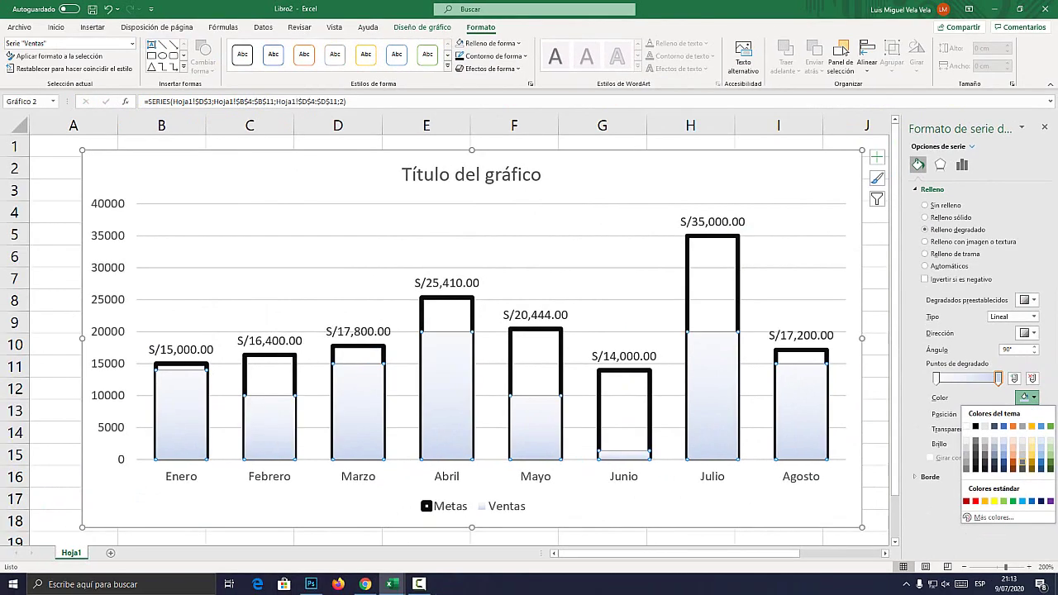
pyautogui.click(1012, 468)
pyautogui.click(935, 378)
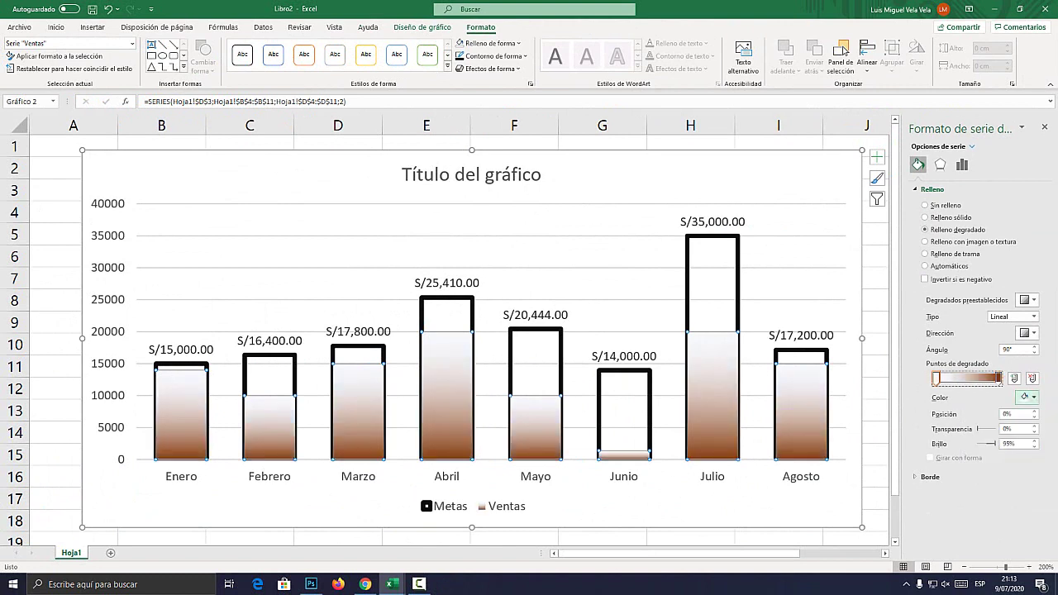
pyautogui.click(1027, 397)
pyautogui.click(1012, 460)
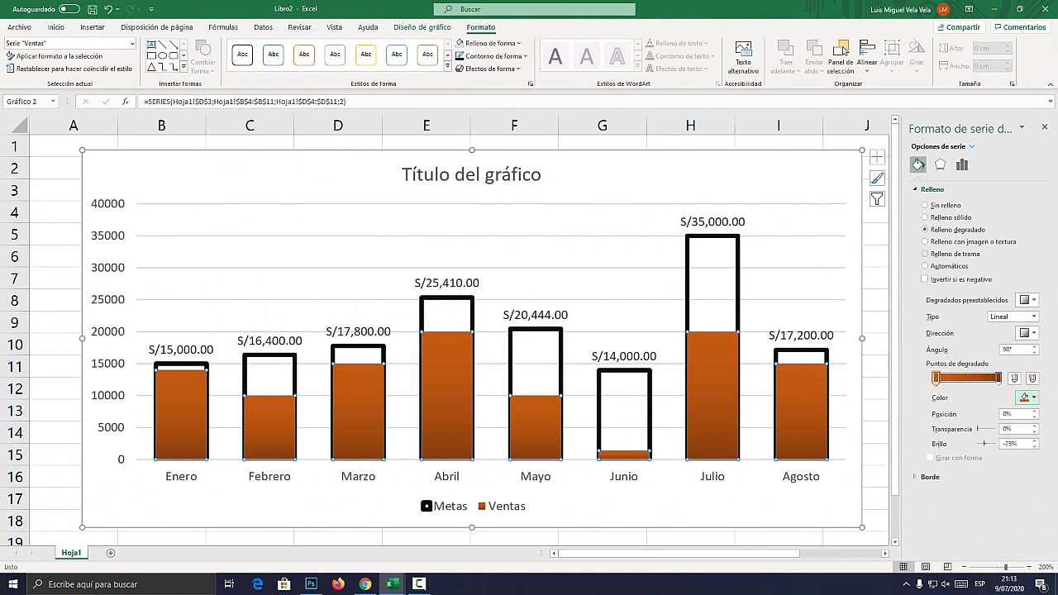
pyautogui.press('super+plus')
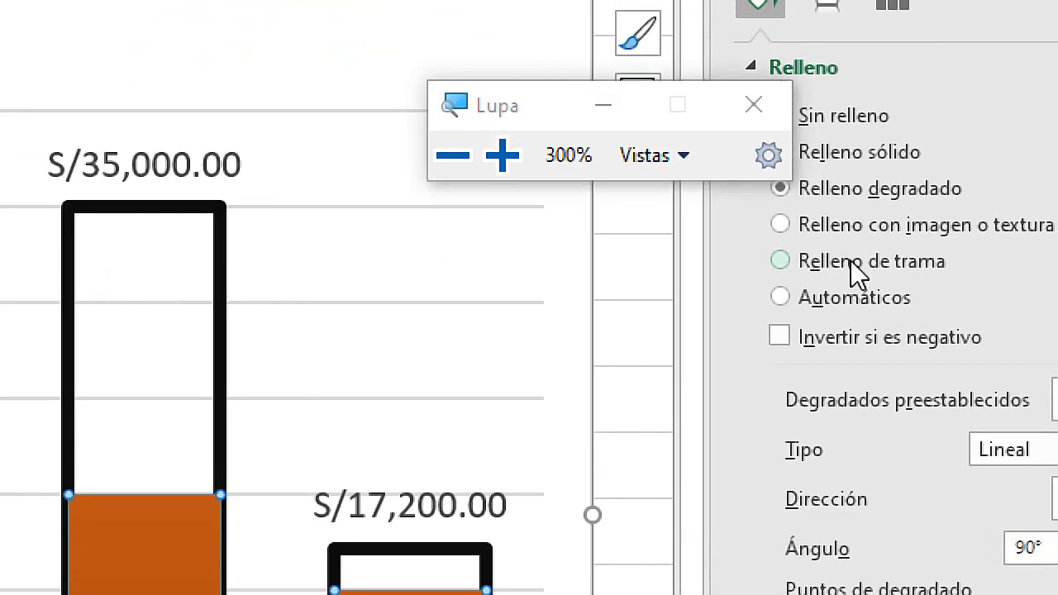
pyautogui.click(948, 254)
# - Try several pattern fills on the Ventas bars, settling on light horizontal stripes
pyautogui.press('super+Escape')
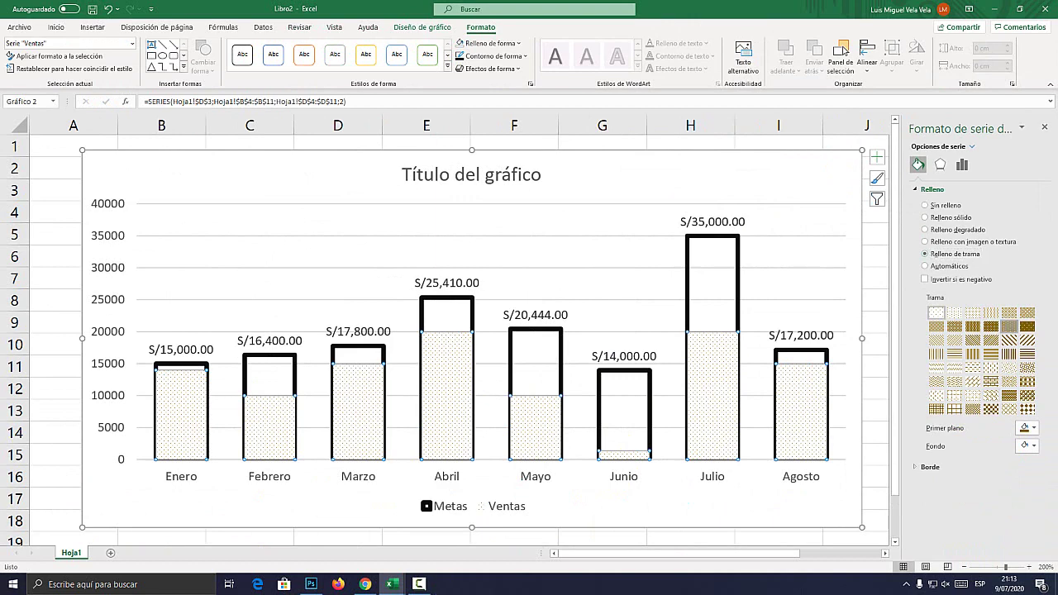
pyautogui.click(1008, 326)
pyautogui.click(991, 326)
pyautogui.click(972, 353)
pyautogui.click(991, 353)
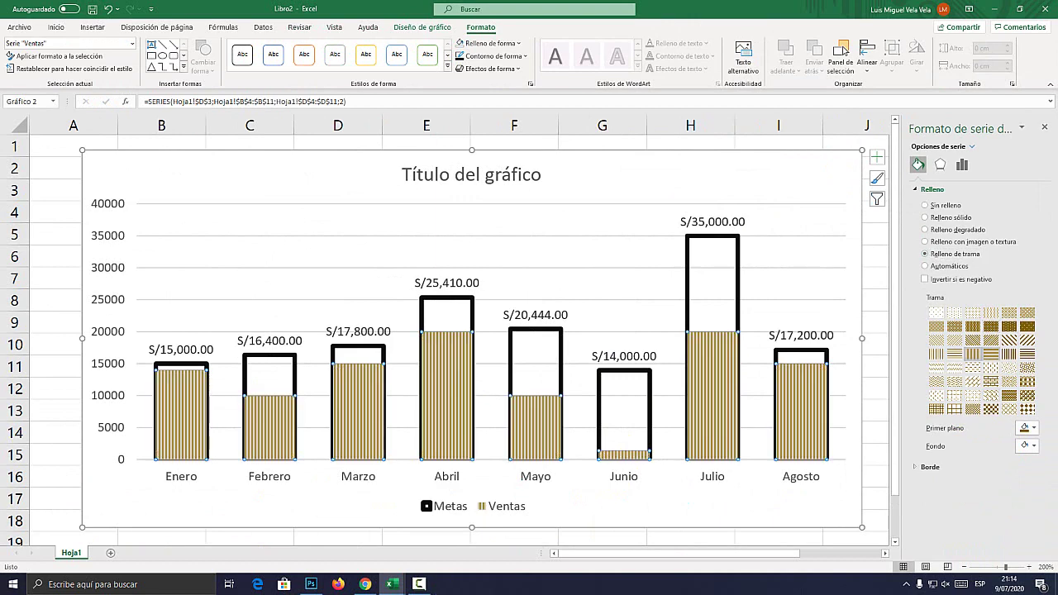
pyautogui.click(954, 339)
pyautogui.click(936, 339)
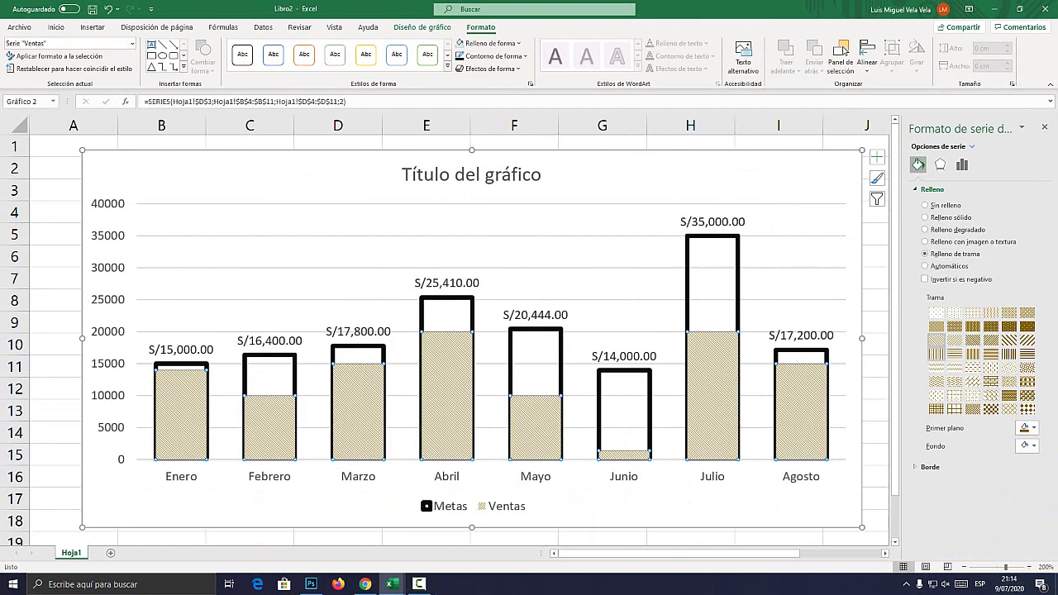
pyautogui.click(954, 354)
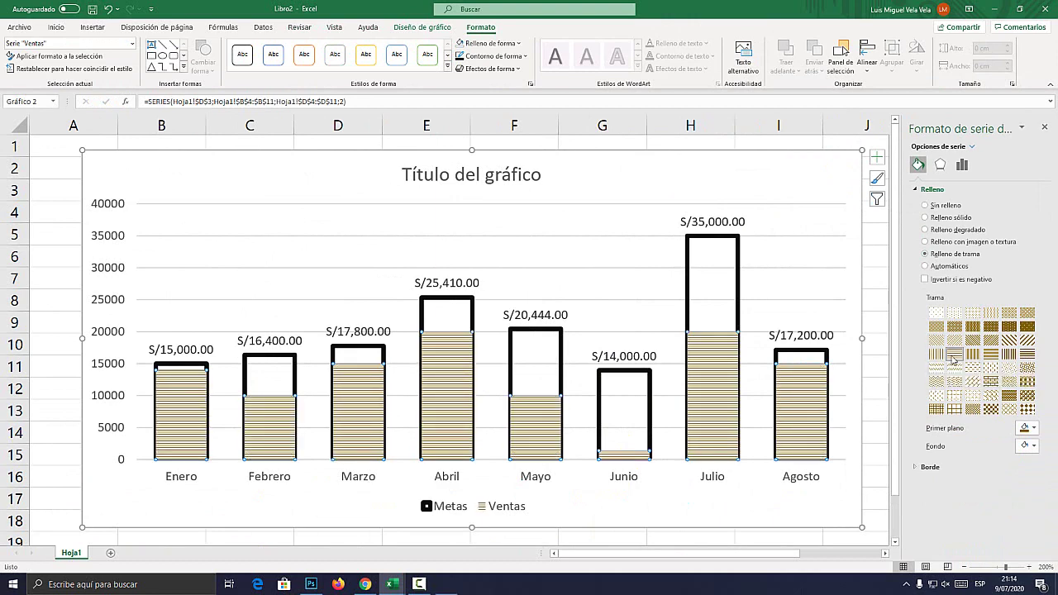
# - Set the stripe background to gold yellow and the lines to dark brown, then close the pane
pyautogui.press('super+plus')
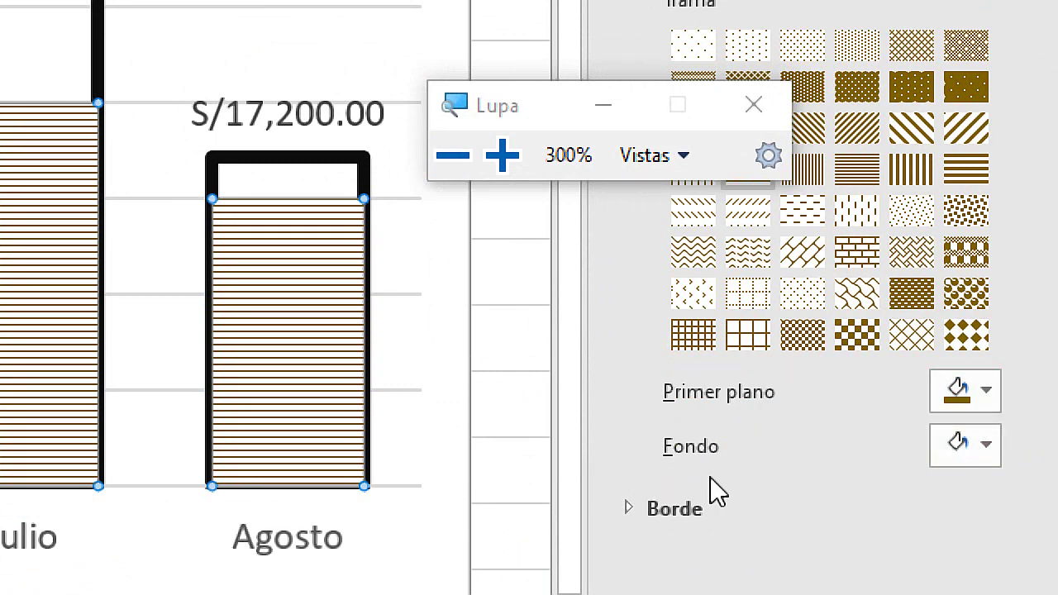
pyautogui.click(988, 453)
pyautogui.press('super+Escape')
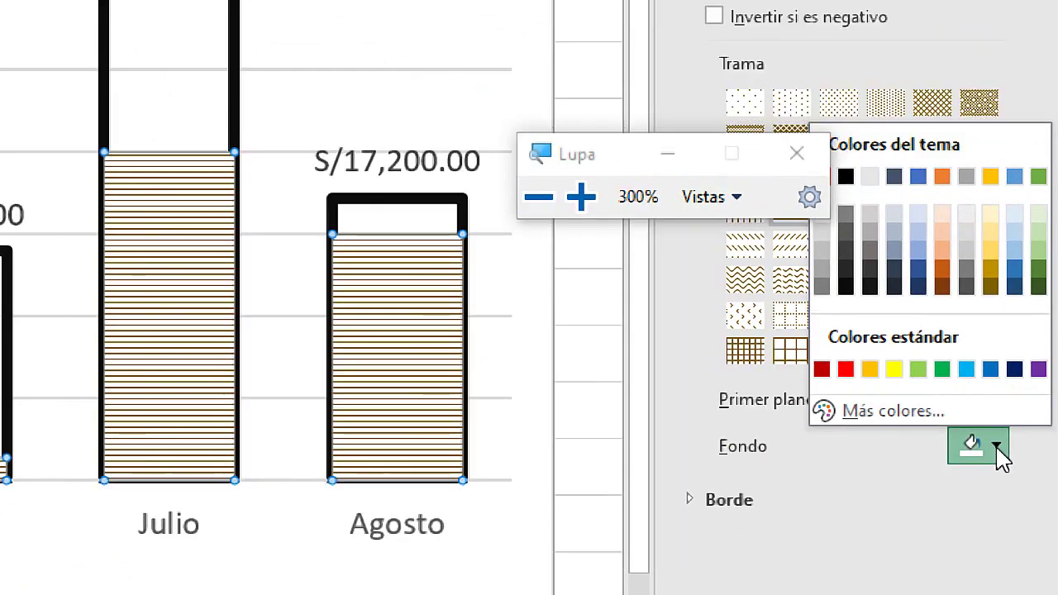
pyautogui.click(1031, 340)
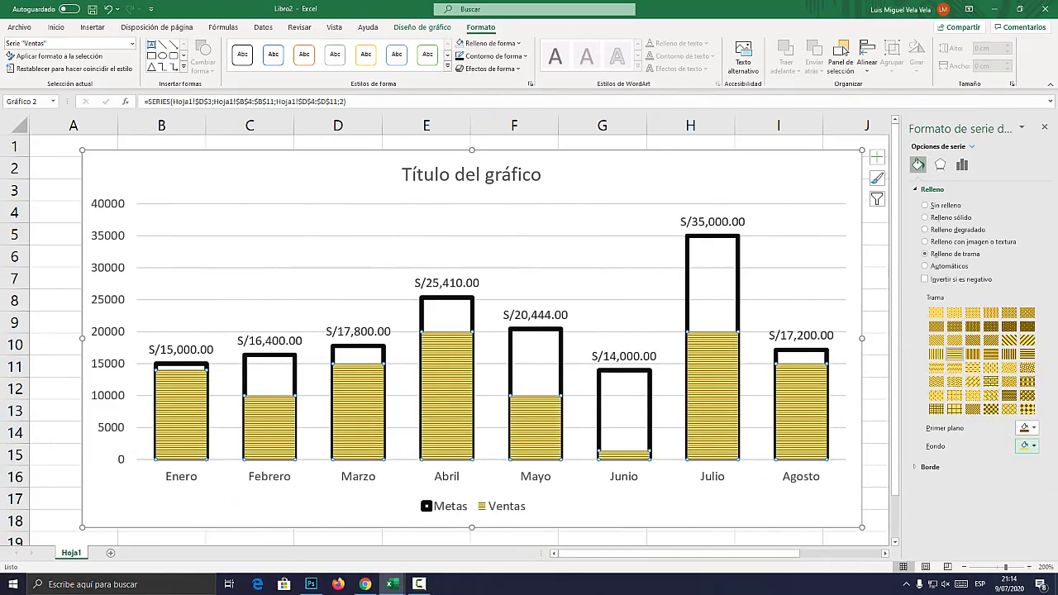
pyautogui.click(1026, 428)
pyautogui.click(1031, 498)
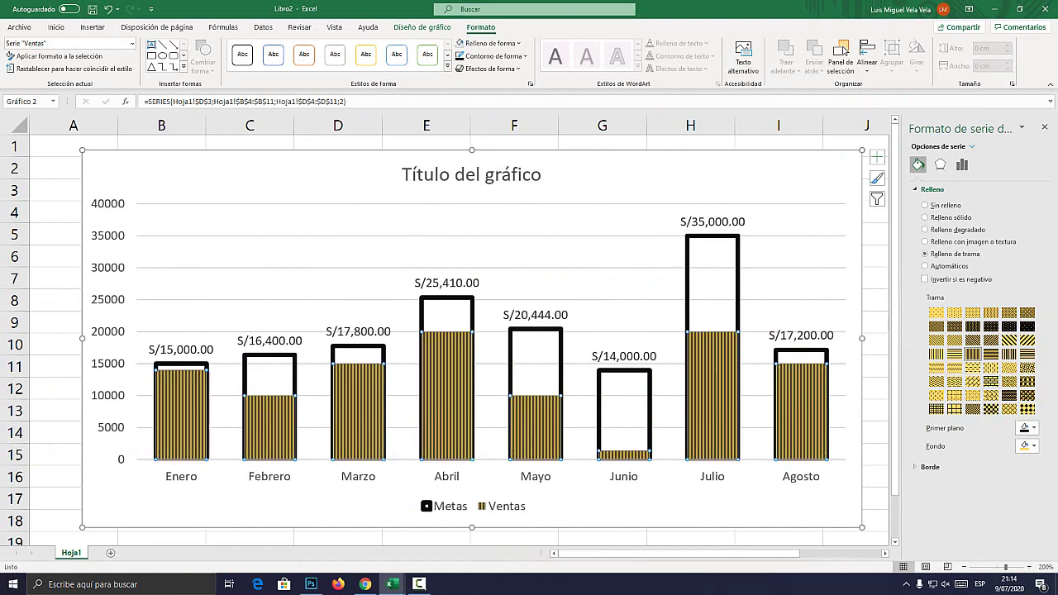
pyautogui.click(991, 353)
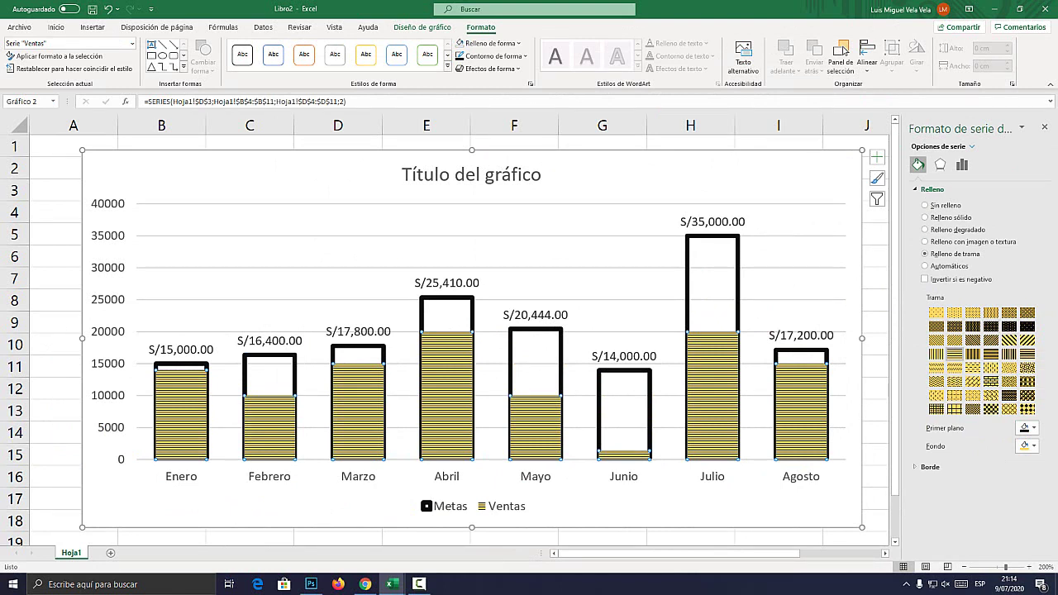
pyautogui.click(1044, 127)
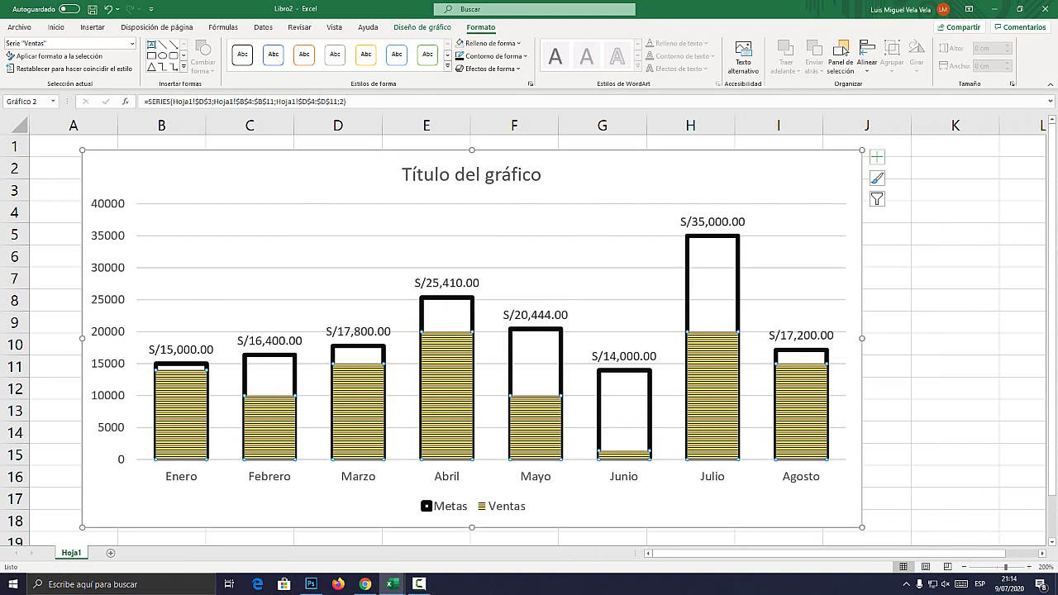
# - Make the horizontal-axis month labels bold at font size 11
pyautogui.click(446, 476)
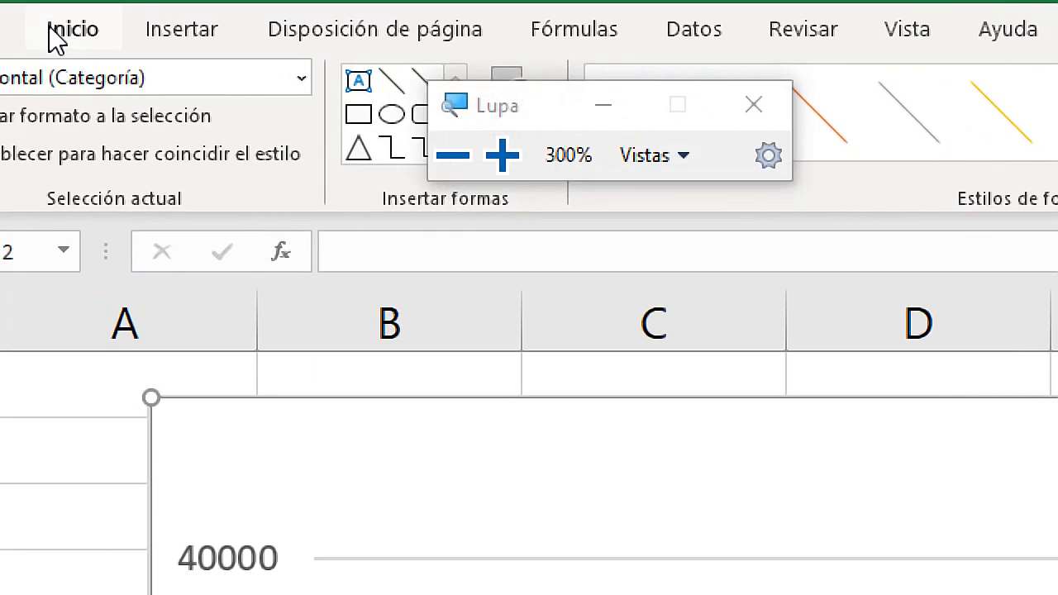
pyautogui.click(55, 27)
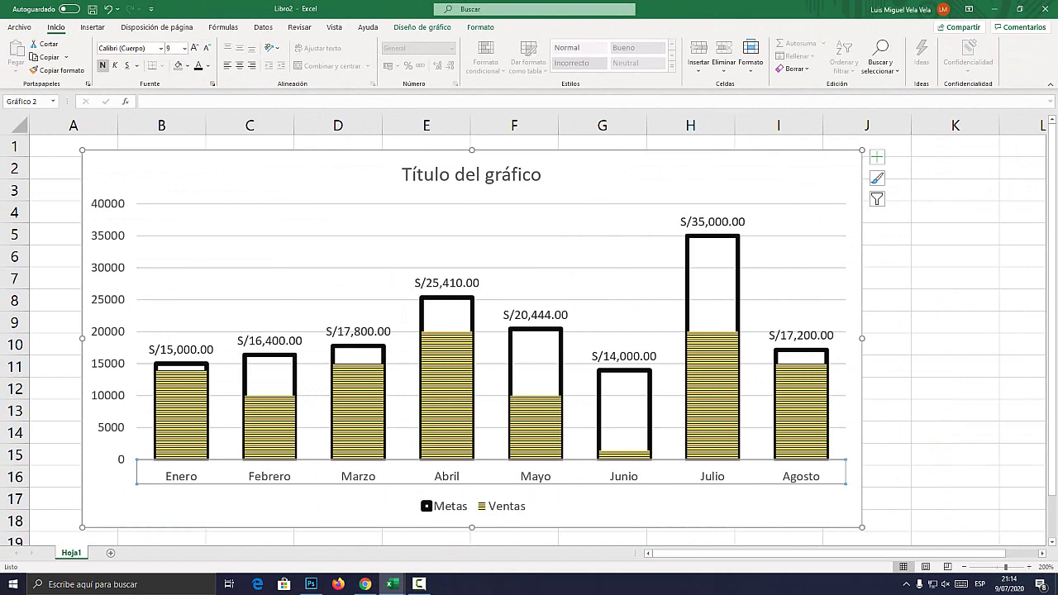
pyautogui.click(103, 65)
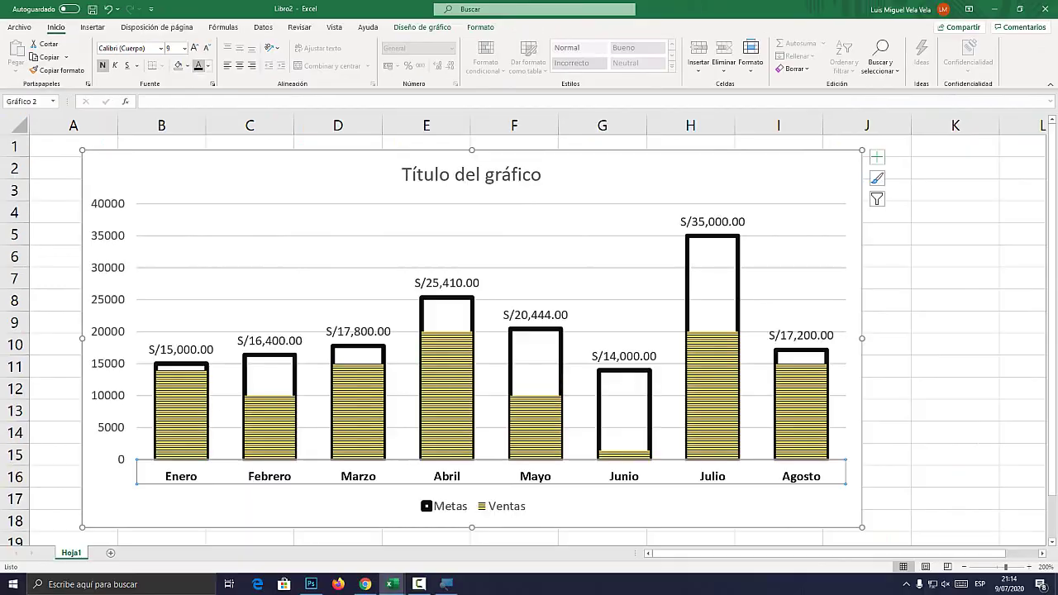
pyautogui.click(194, 48)
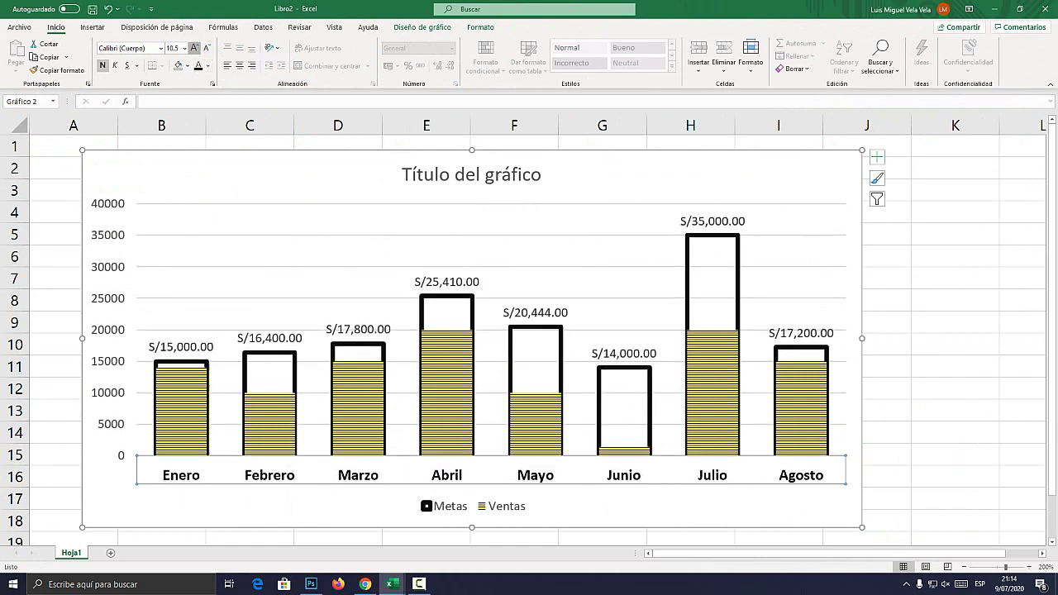
pyautogui.click(193, 48)
pyautogui.click(193, 48)
pyautogui.click(193, 48)
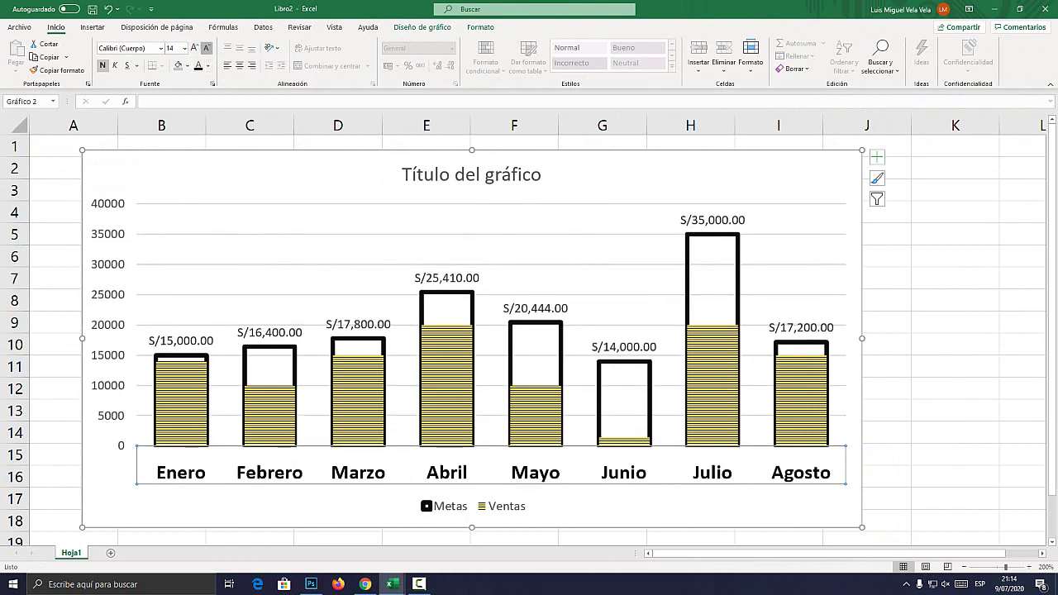
pyautogui.click(207, 48)
pyautogui.click(207, 48)
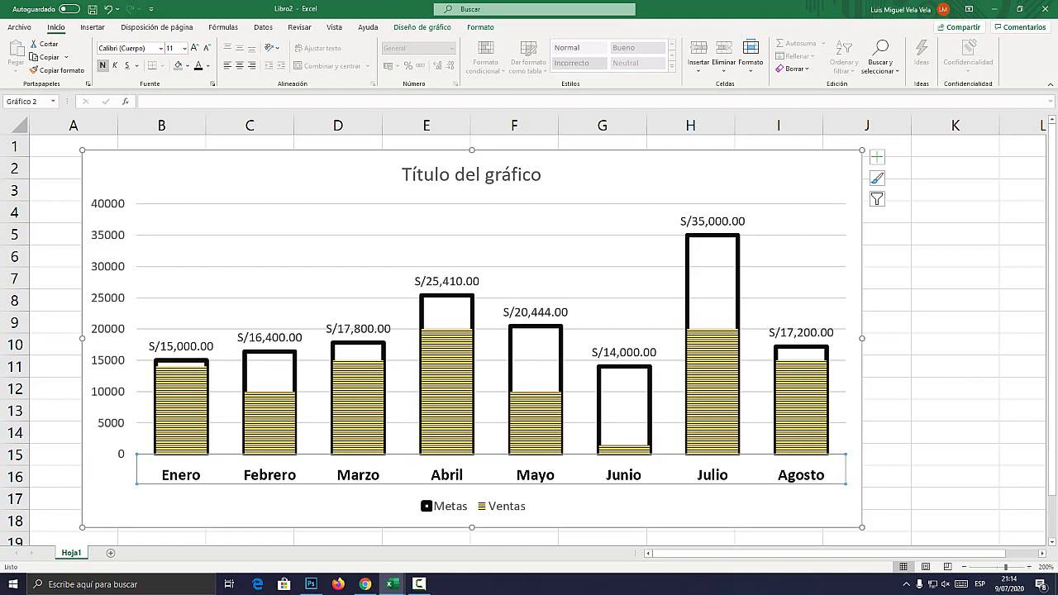
pyautogui.press('super+plus')
# - Make the vertical-axis numbers bold and enlarge them to 10.5 pt
pyautogui.click(117, 210)
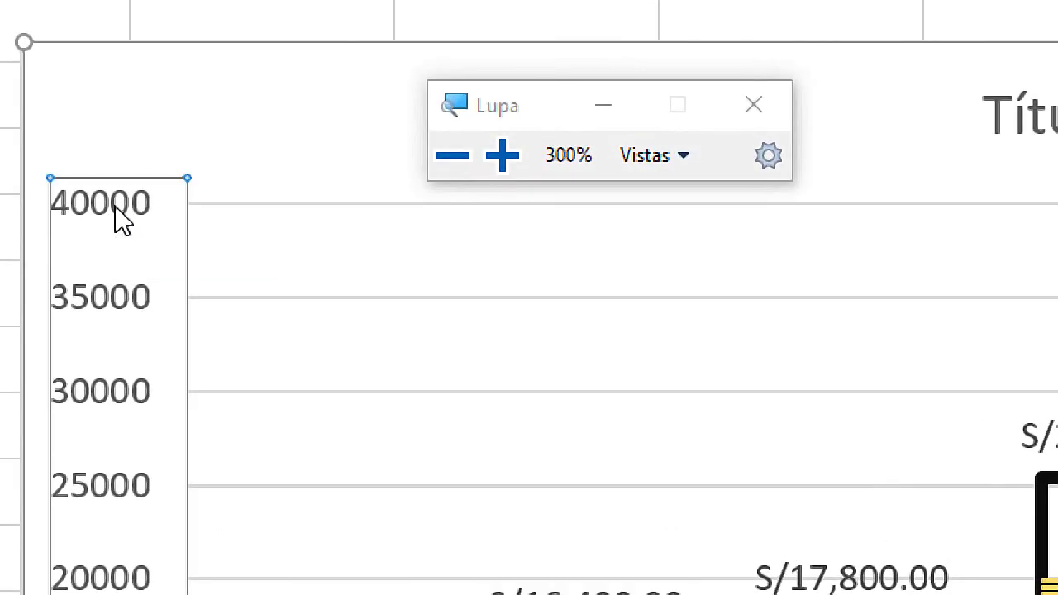
pyautogui.press('super+Escape')
pyautogui.click(102, 64)
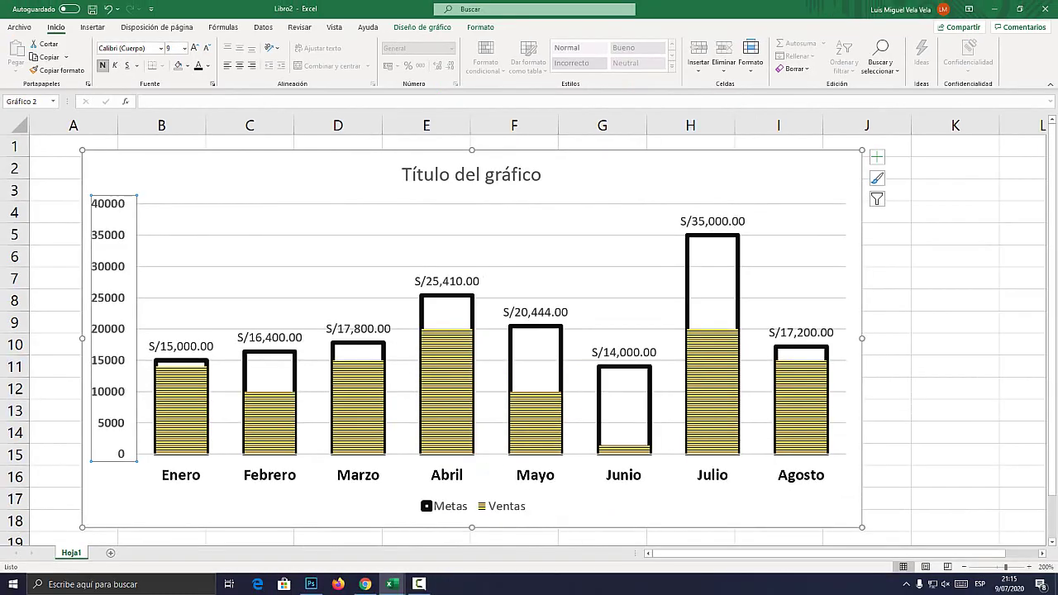
pyautogui.click(194, 48)
pyautogui.click(194, 47)
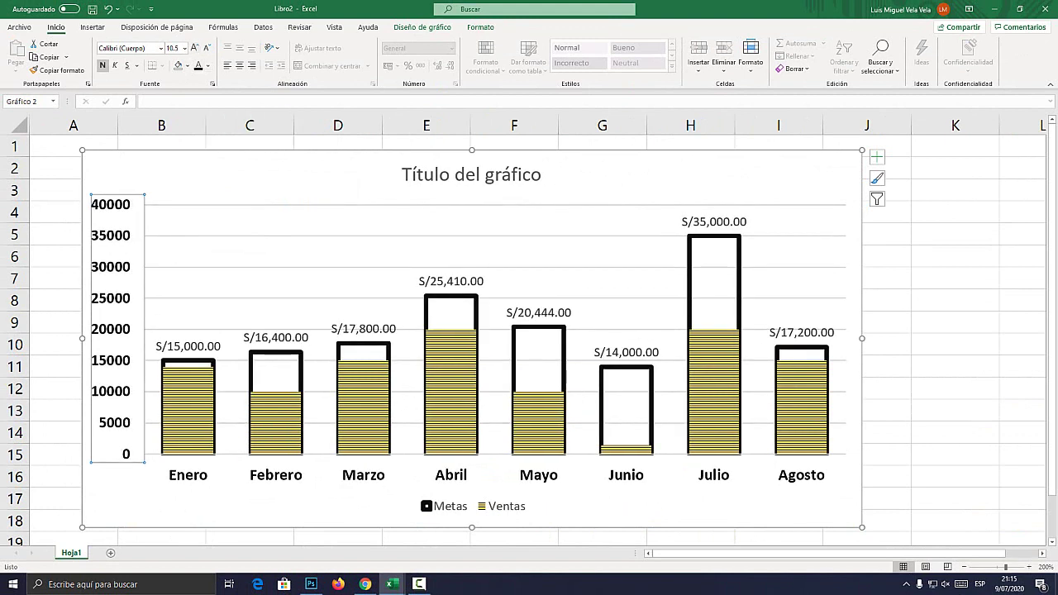
# - Make the Metas value labels above the bars bold, keeping size 9
pyautogui.click(450, 281)
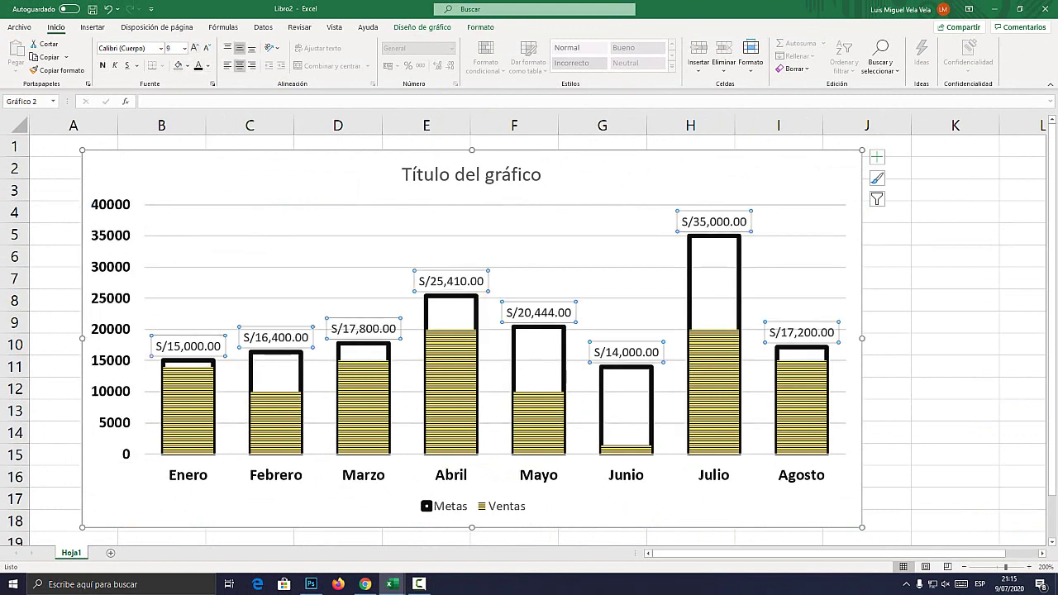
pyautogui.click(102, 64)
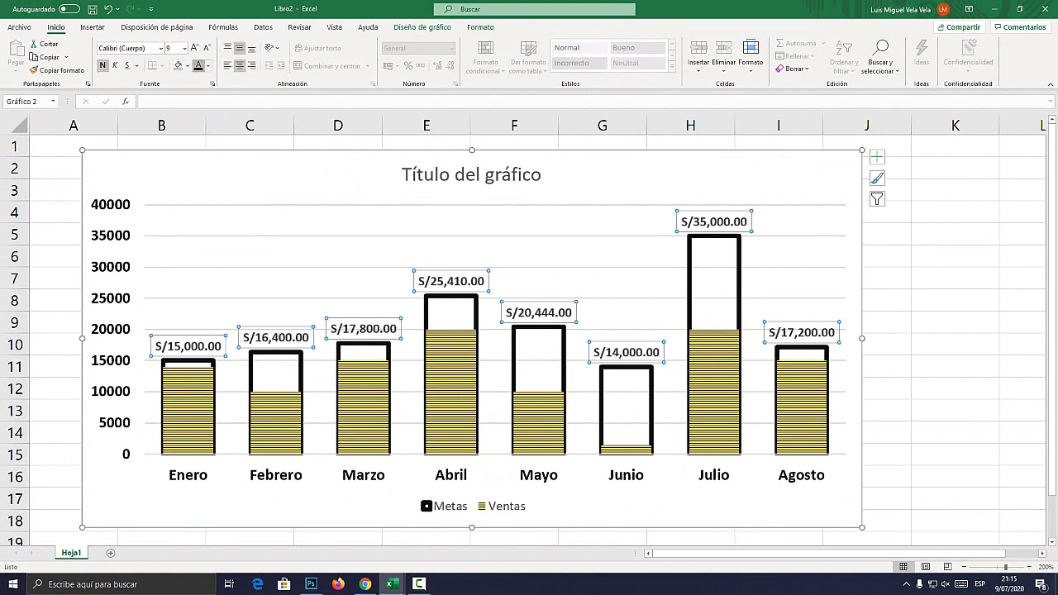
pyautogui.click(194, 47)
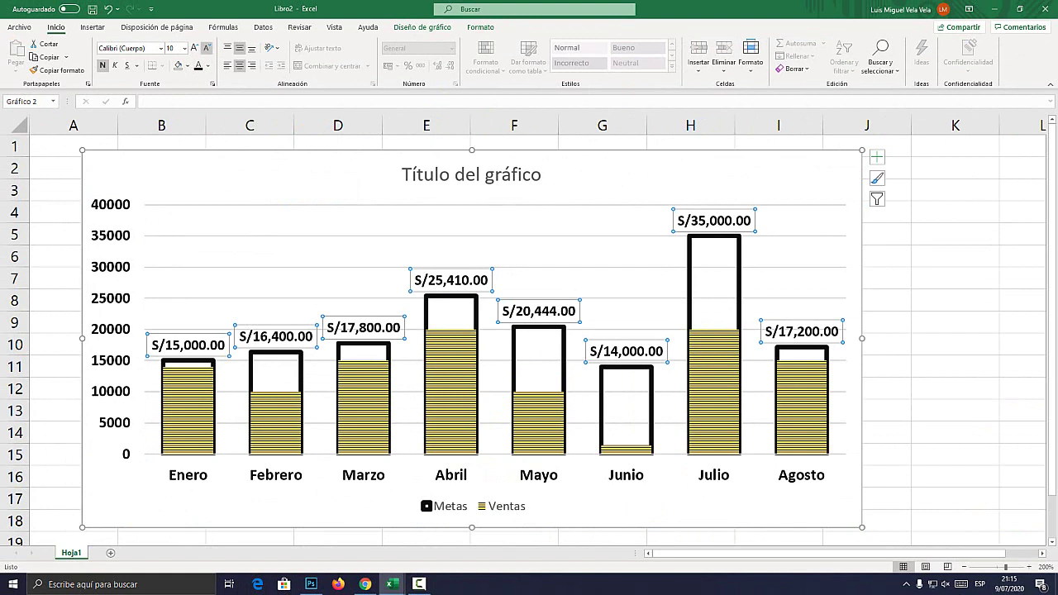
pyautogui.click(207, 47)
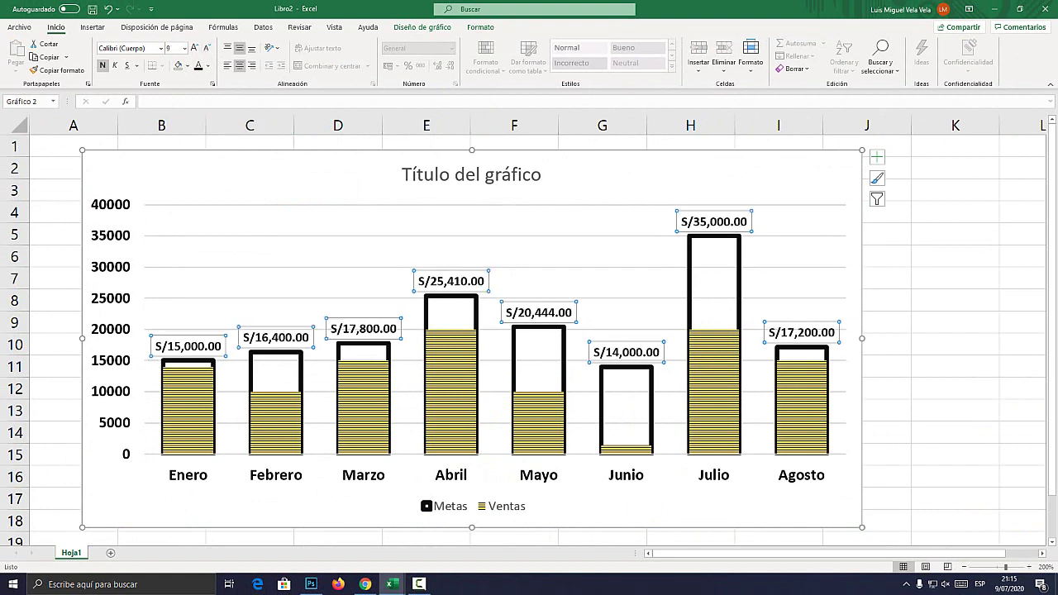
# - Replace the 'Título del gráfico' title text with 'Metas Vs Ventas' and close the title formatting pane
pyautogui.doubleClick(471, 175)
pyautogui.moveTo(541, 175); pyautogui.dragTo(402, 175)
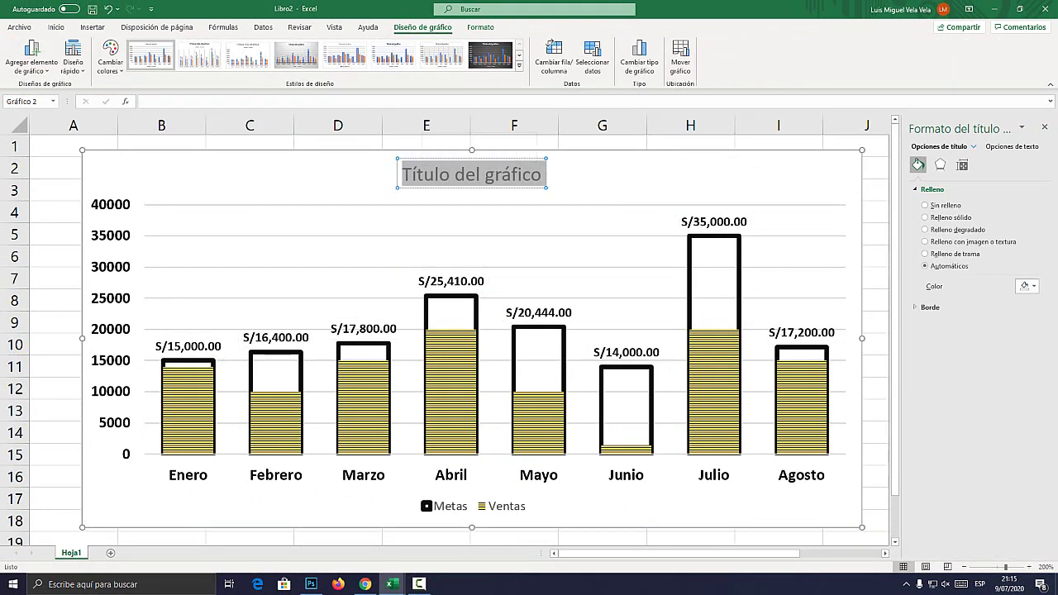
pyautogui.write('Metas Vs')
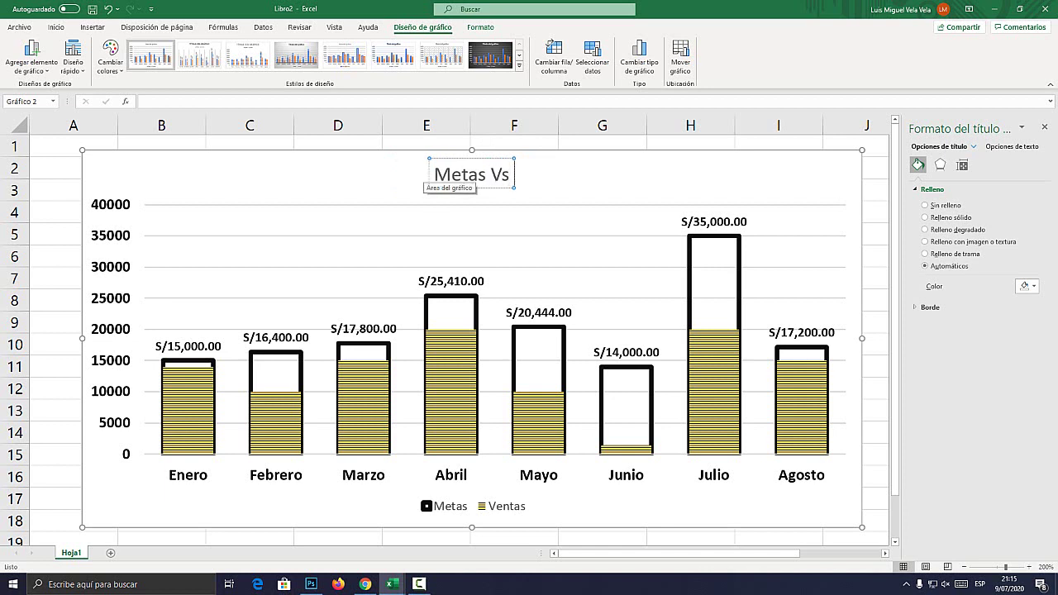
pyautogui.write(' Ventas')
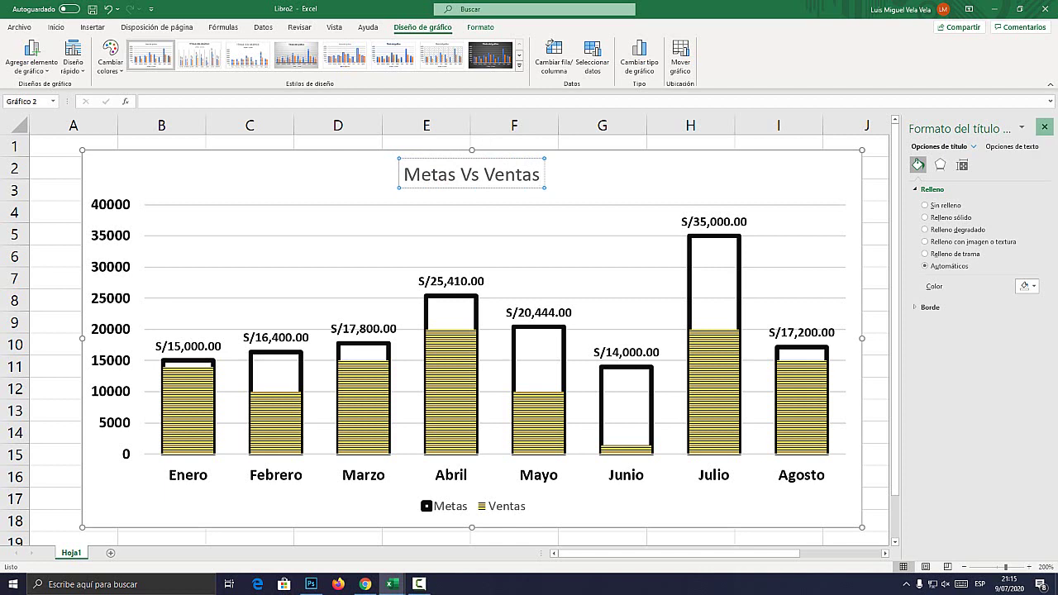
pyautogui.click(1045, 126)
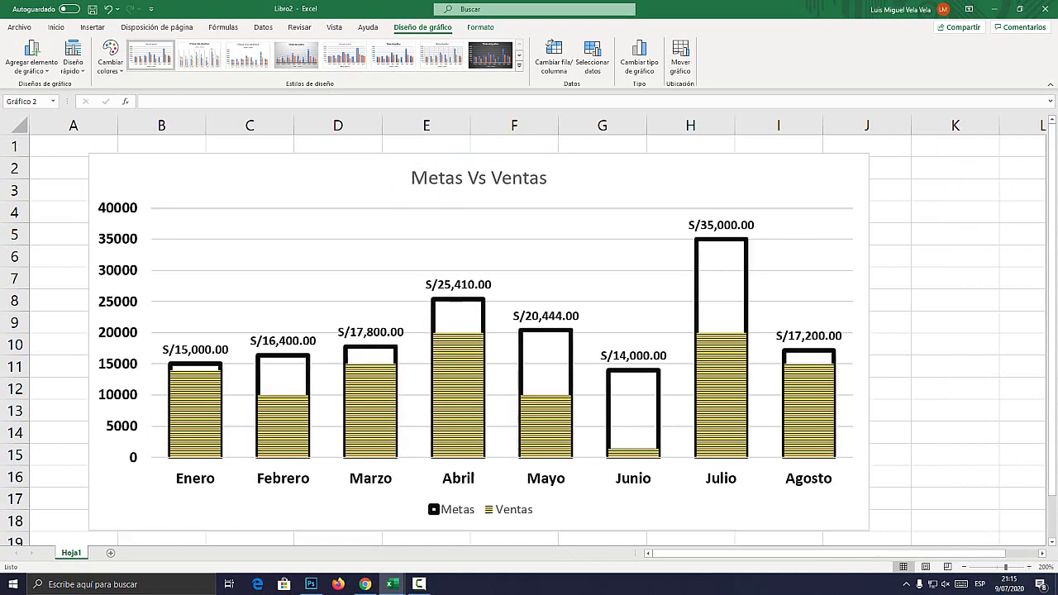
# - Shift the chart right to uncover the month cells, leave its fill unchanged, and deselect it
pyautogui.moveTo(495, 529); pyautogui.dragTo(570, 530)
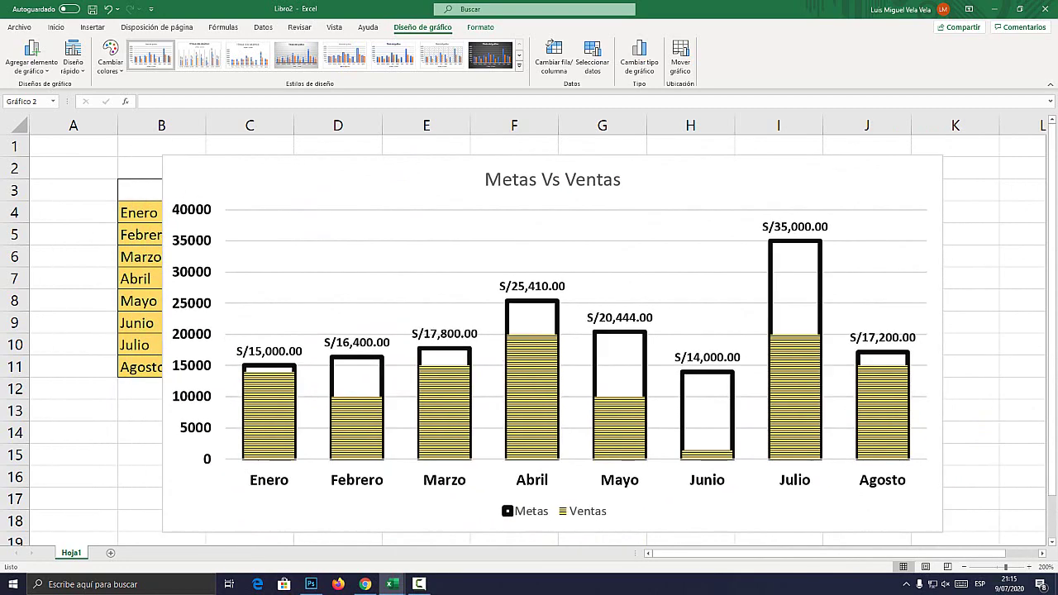
pyautogui.click(480, 26)
pyautogui.click(489, 43)
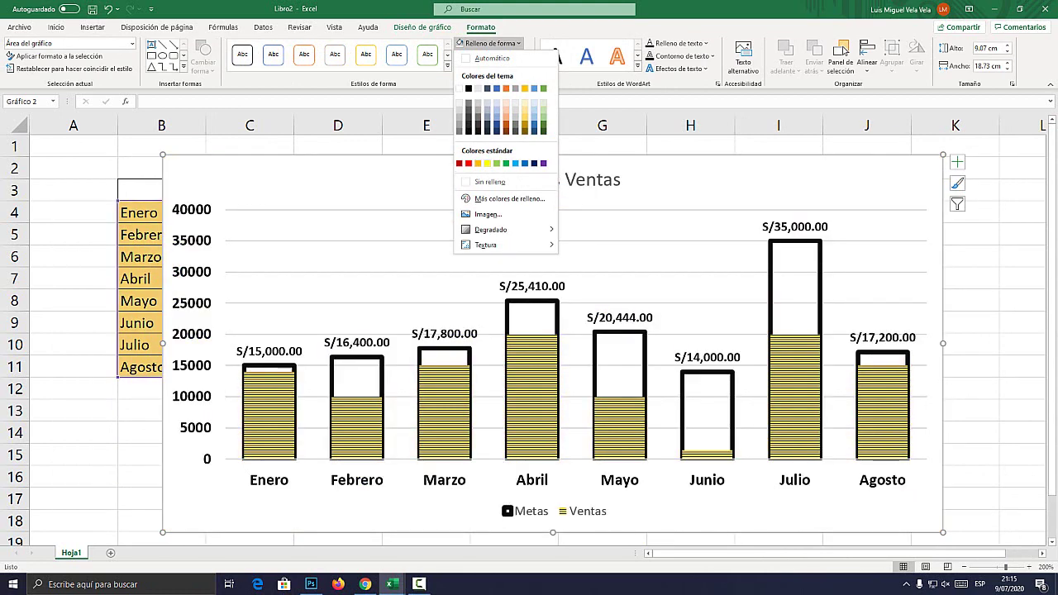
pyautogui.press('Escape')
pyautogui.click(74, 168)
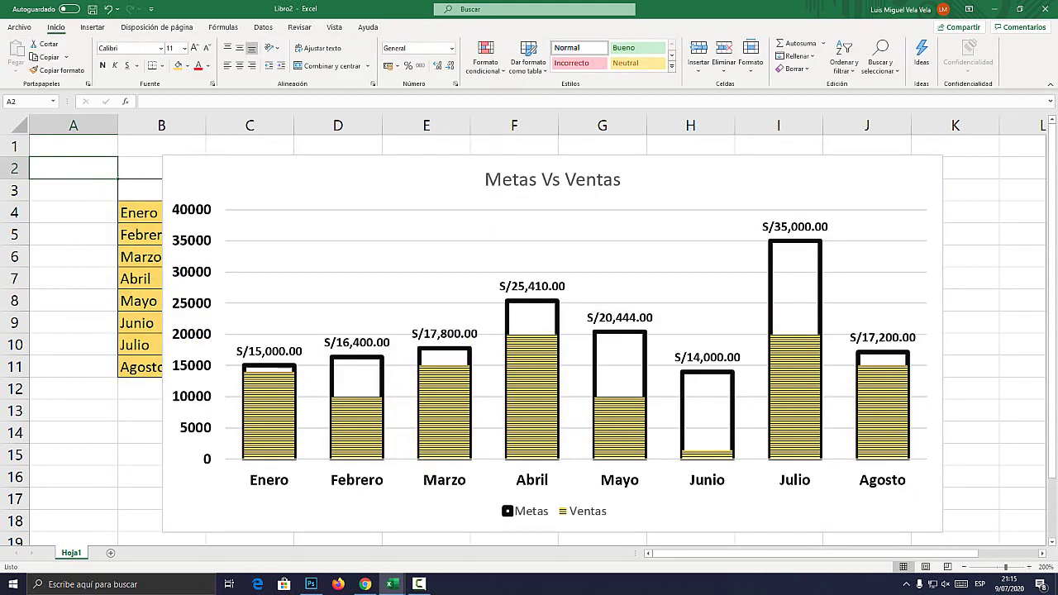